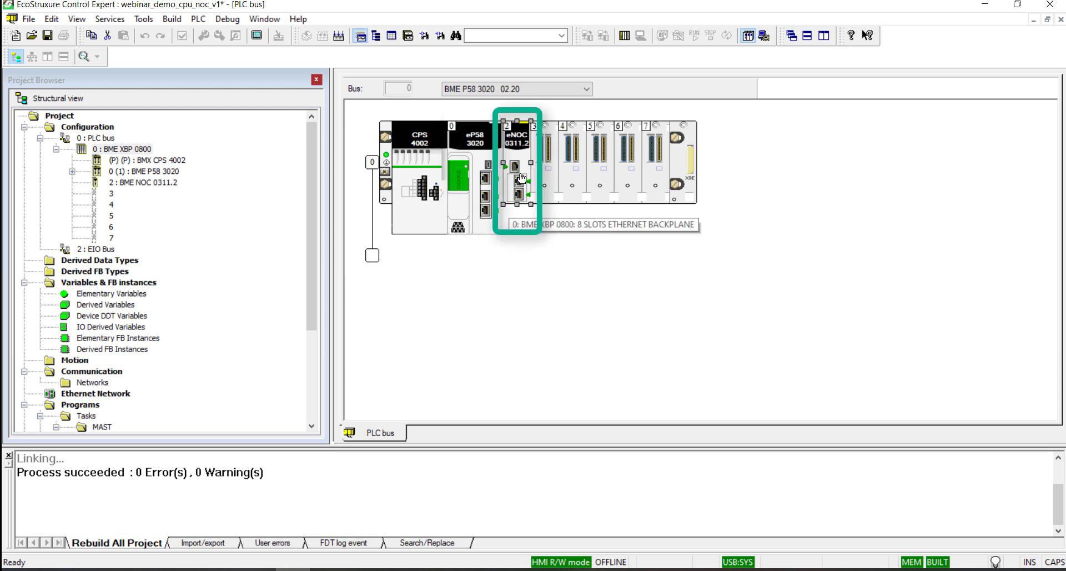
# Open the CPU's EIO communicator head configuration and review its IPConfig and Security settings.
pyautogui.doubleClick(486, 179)
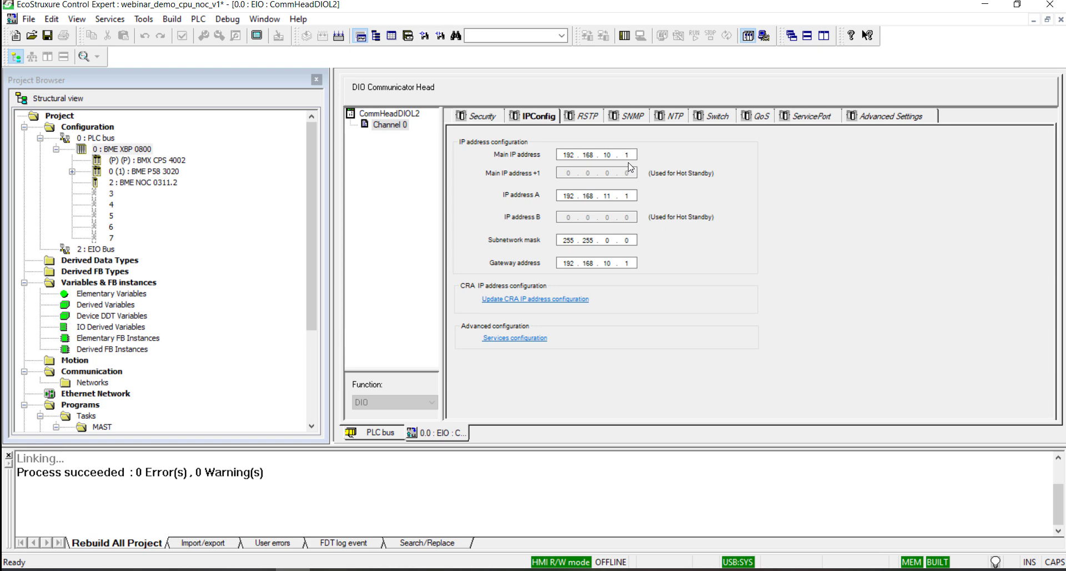
pyautogui.click(492, 117)
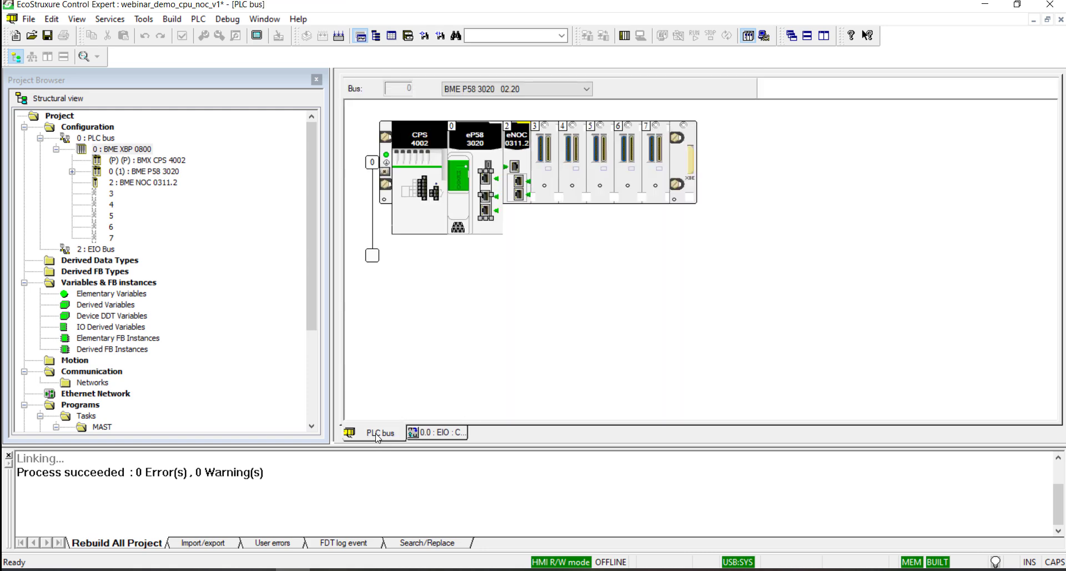
# From the PLC bus, open BME NOC 0311.2 Services Configuration and check Access Control for 192.168.10.45.
pyautogui.click(378, 438)
pyautogui.doubleClick(512, 169)
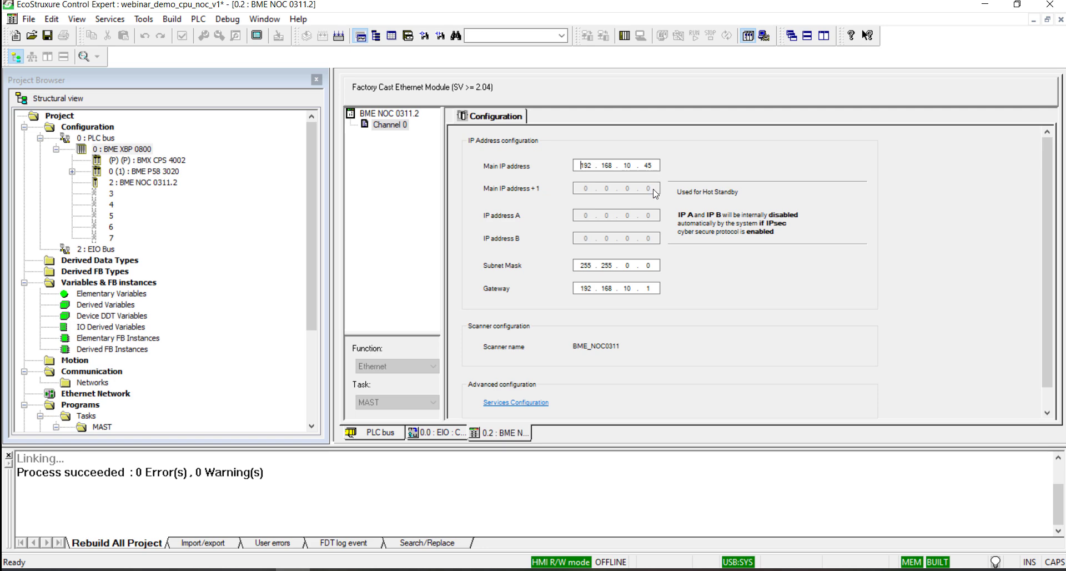
pyautogui.scroll(-1, 716, 309)
pyautogui.click(525, 387)
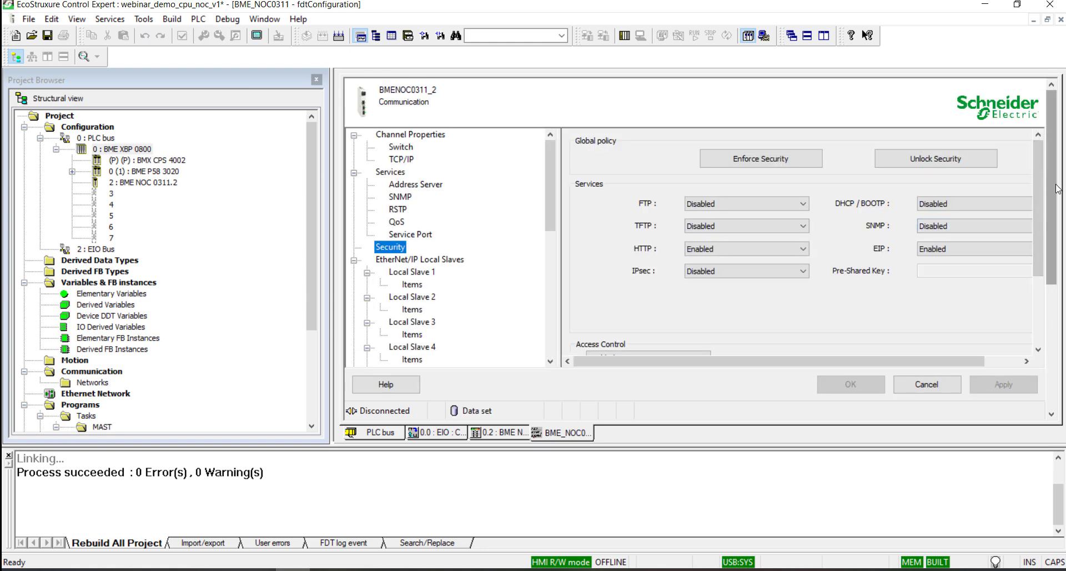
pyautogui.moveTo(1056, 194); pyautogui.dragTo(1060, 253)
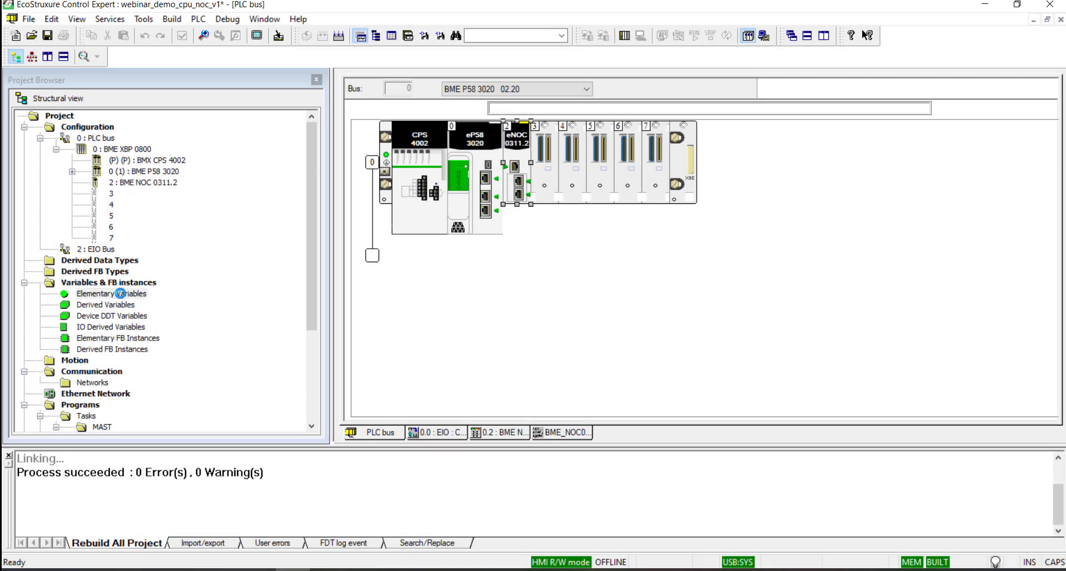
# Open Elementary Variables and confirm Data dictionary is enabled under PLC embedded data project settings.
pyautogui.doubleClick(120, 293)
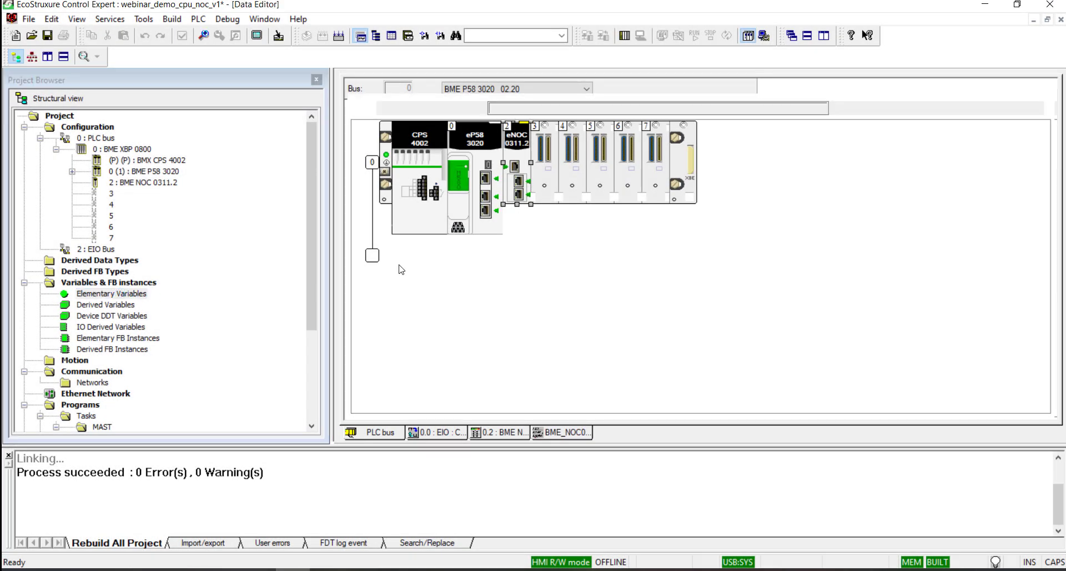
pyautogui.moveTo(550, 411); pyautogui.dragTo(664, 412)
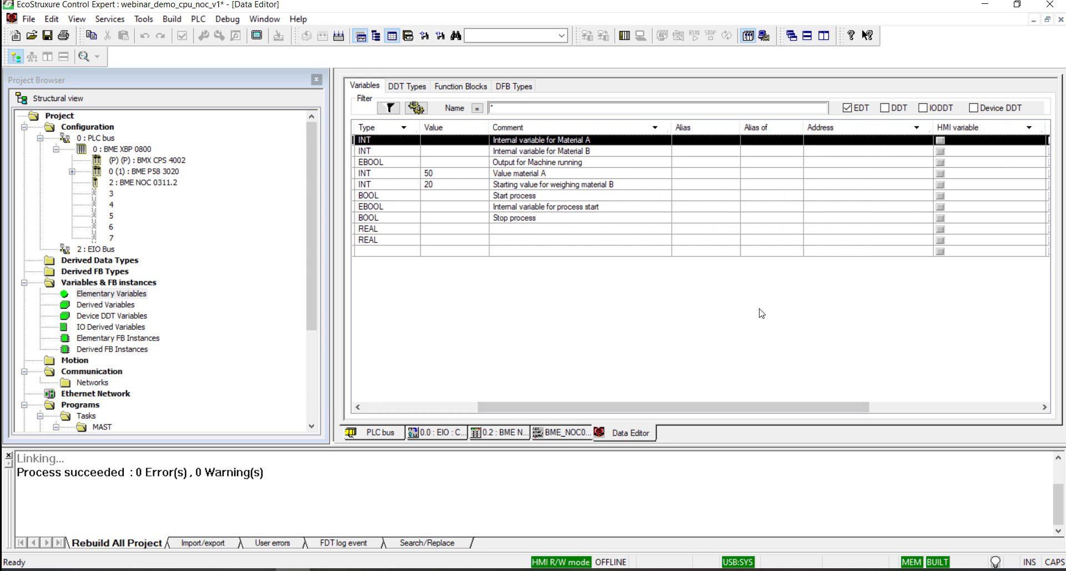
pyautogui.click(144, 18)
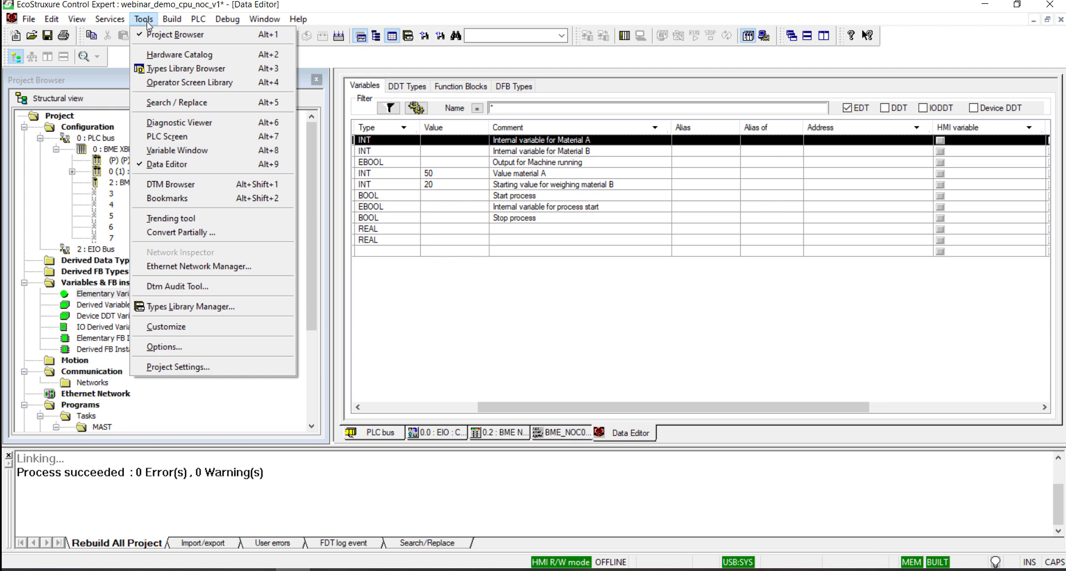
pyautogui.click(177, 368)
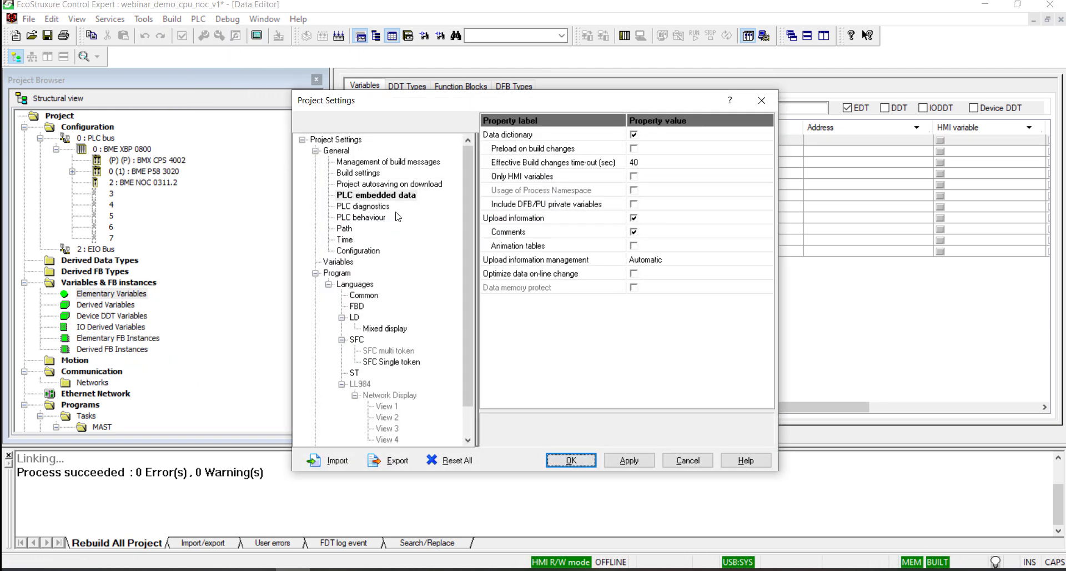
pyautogui.click(365, 196)
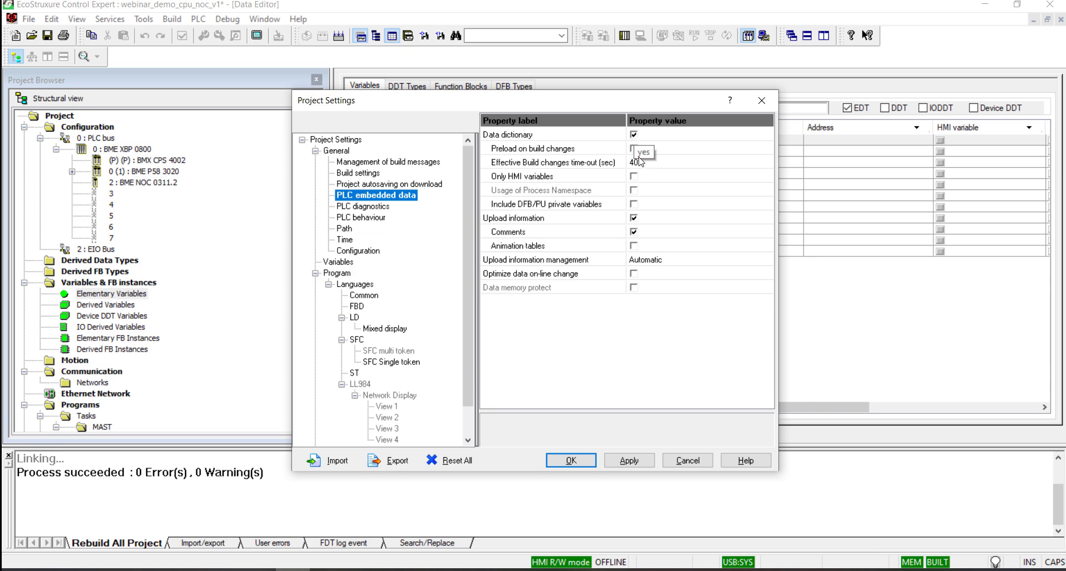
pyautogui.click(593, 465)
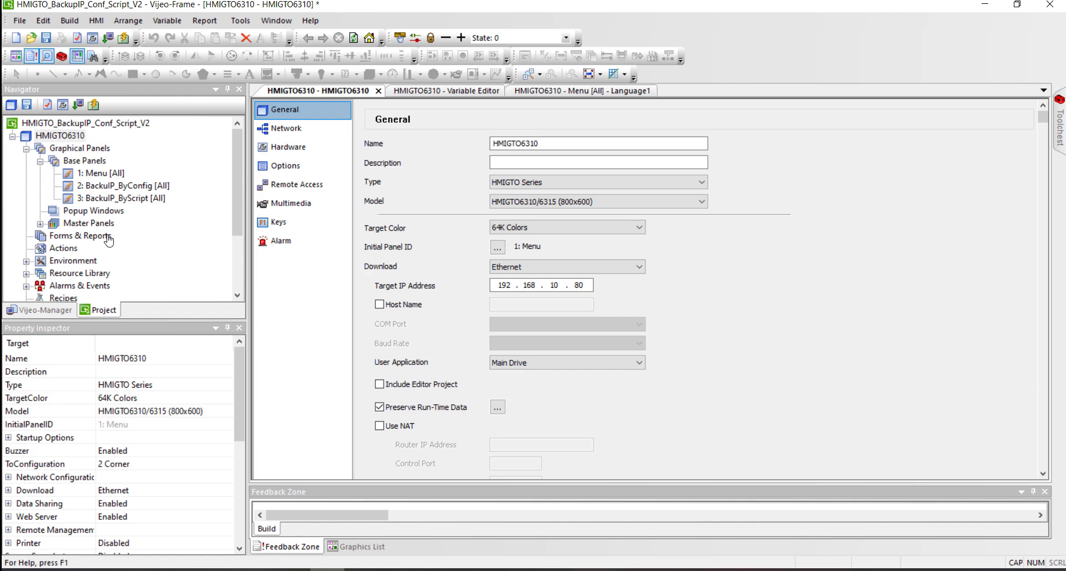
# Check M580_BackupIP_Config (192.168.10.1, backup 192.168.10.45) against the BME NOC 0311.2 IP configuration.
pyautogui.scroll(-3, 109, 239)
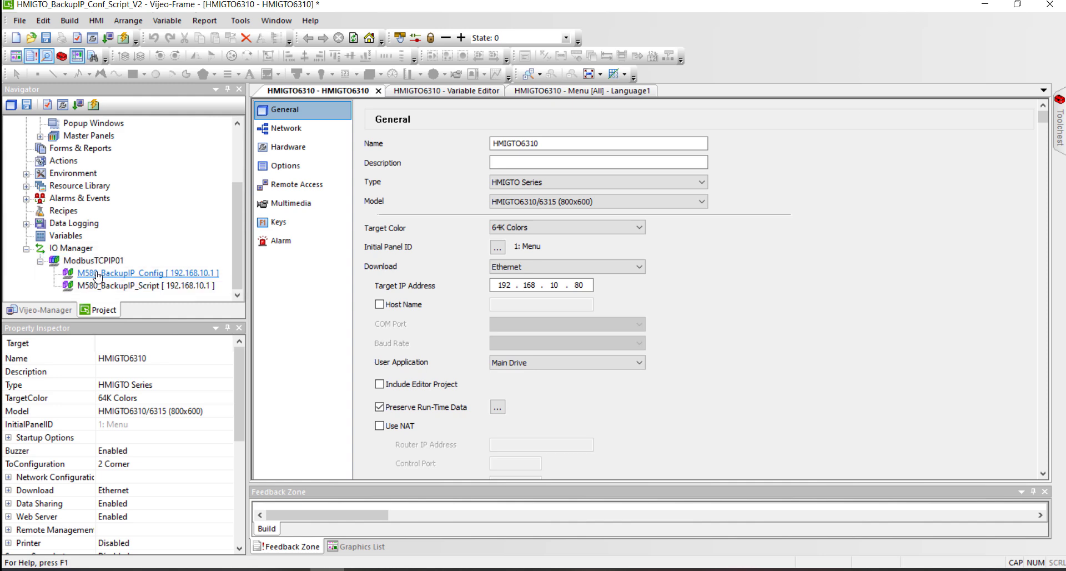
pyautogui.doubleClick(97, 275)
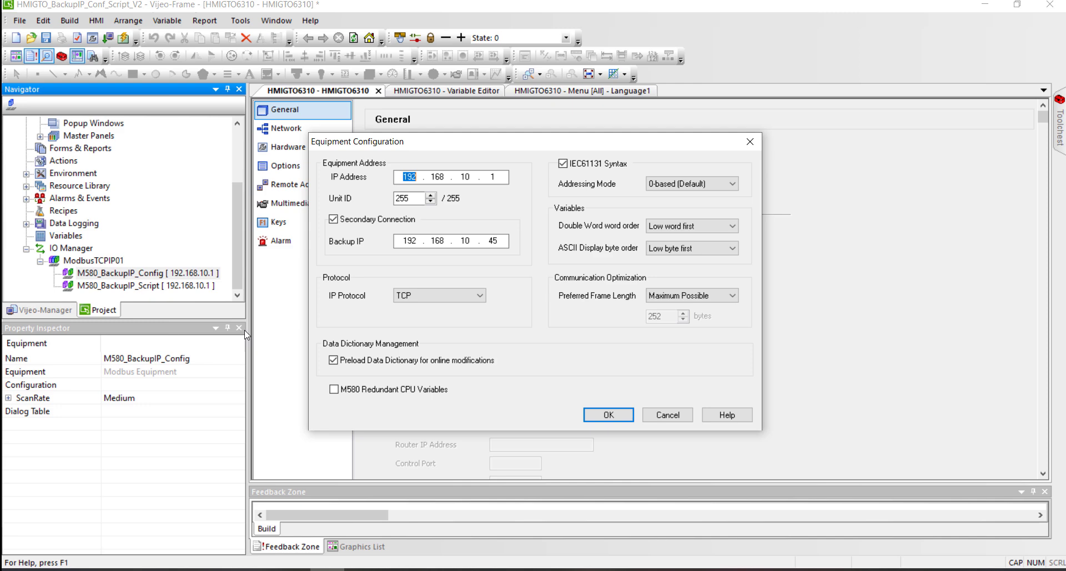
pyautogui.moveTo(500, 145)
pyautogui.mouseDown()
pyautogui.moveTo(458, 142)
pyautogui.moveTo(403, 107)
pyautogui.moveTo(573, 105)
pyautogui.mouseUp()
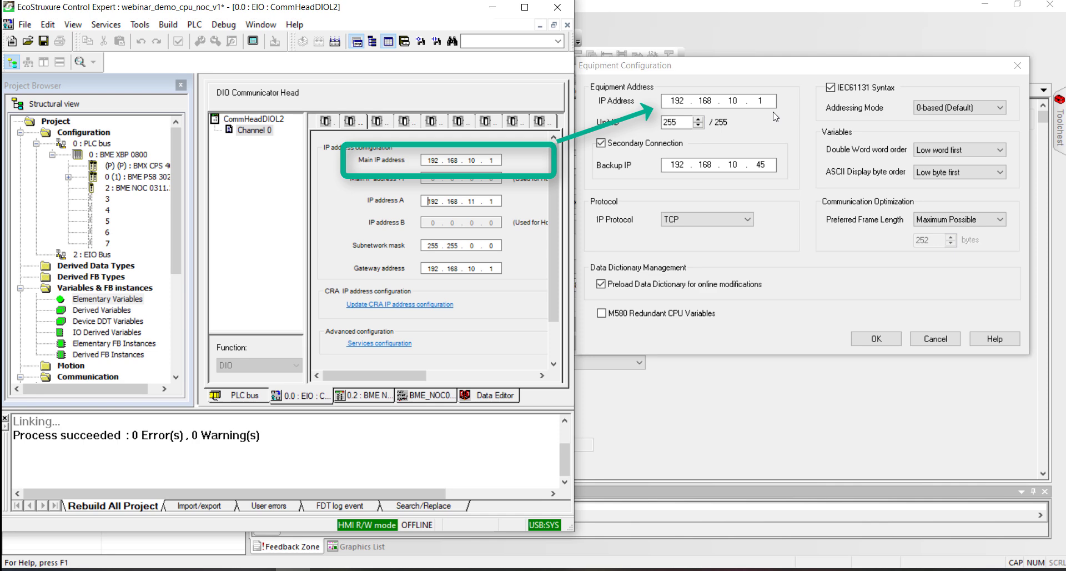
pyautogui.click(242, 398)
pyautogui.doubleClick(375, 177)
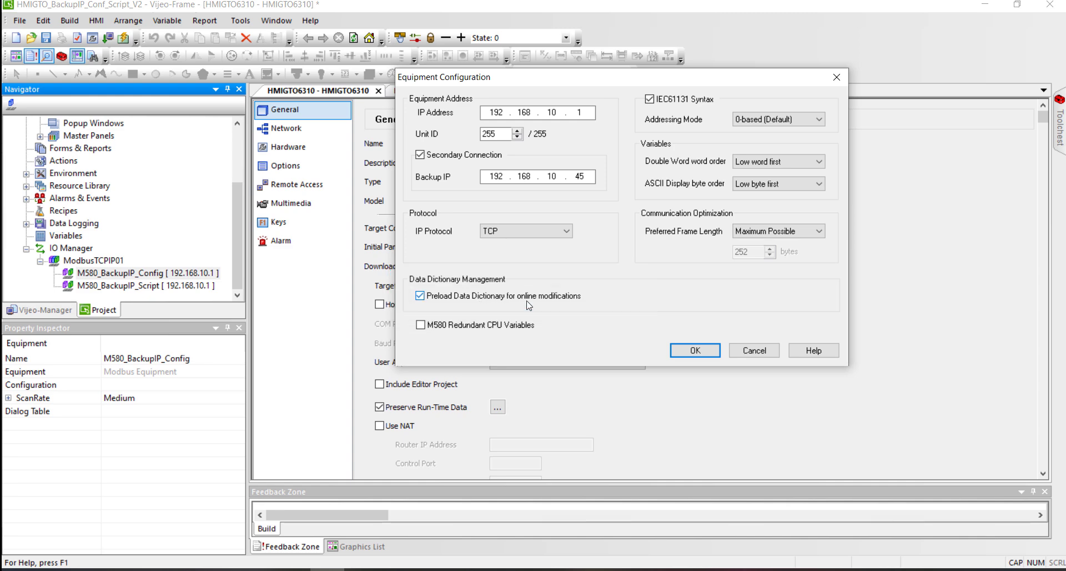
# Close the equipment configuration and inspect SelectedConnection, ConnectionStatus and ConnectionTimeout, then open Help.
pyautogui.click(694, 350)
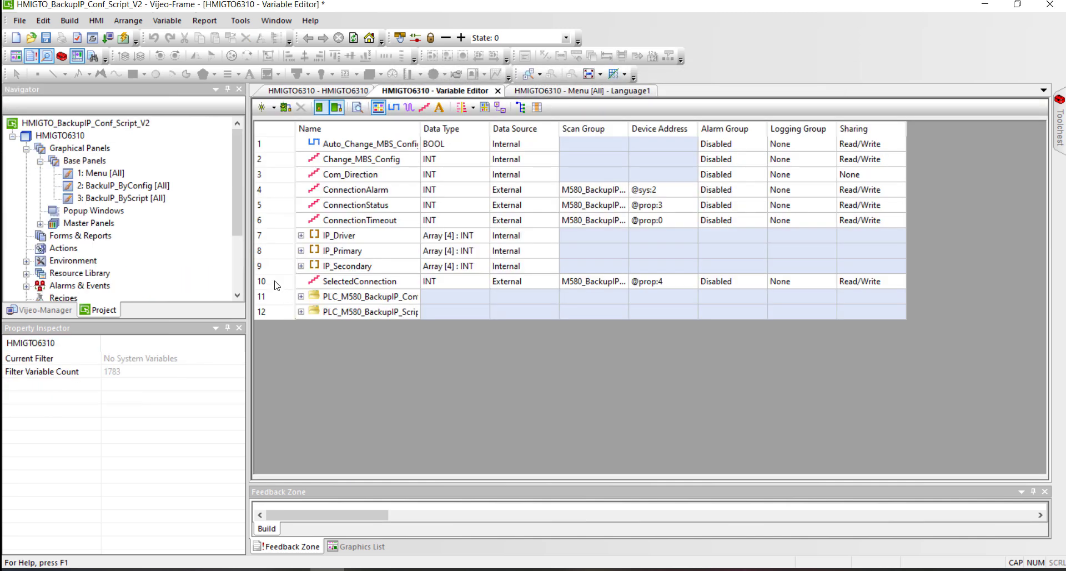
pyautogui.click(276, 285)
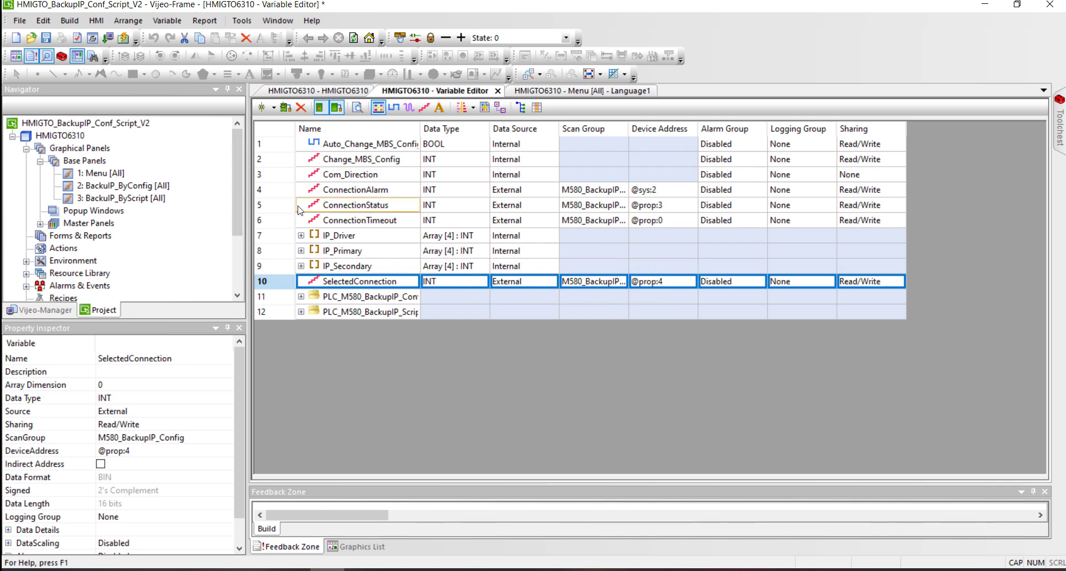
pyautogui.click(270, 207)
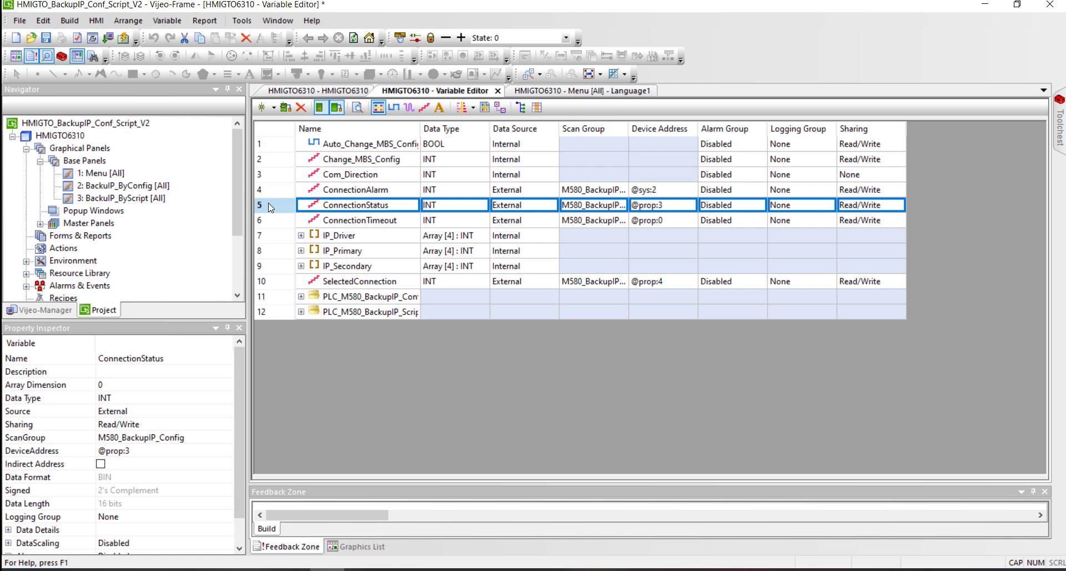
pyautogui.click(278, 222)
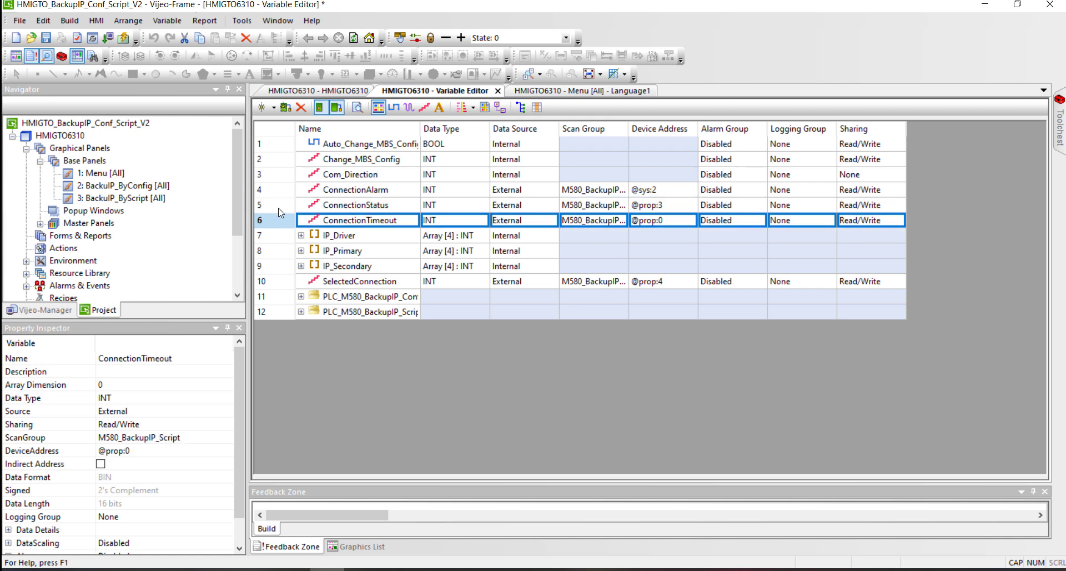
pyautogui.click(312, 21)
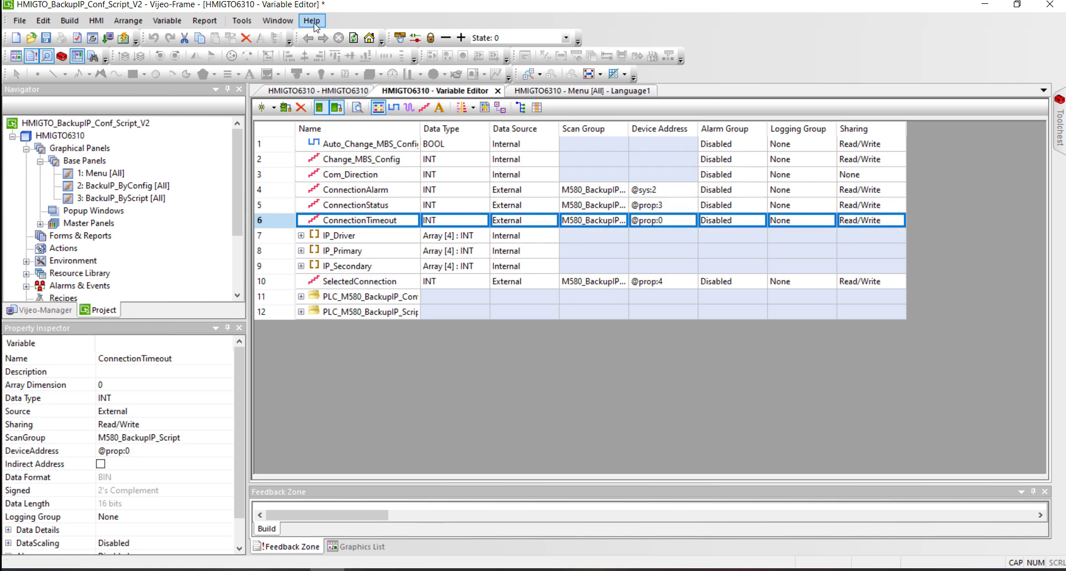
pyautogui.click(334, 66)
pyautogui.write('@')
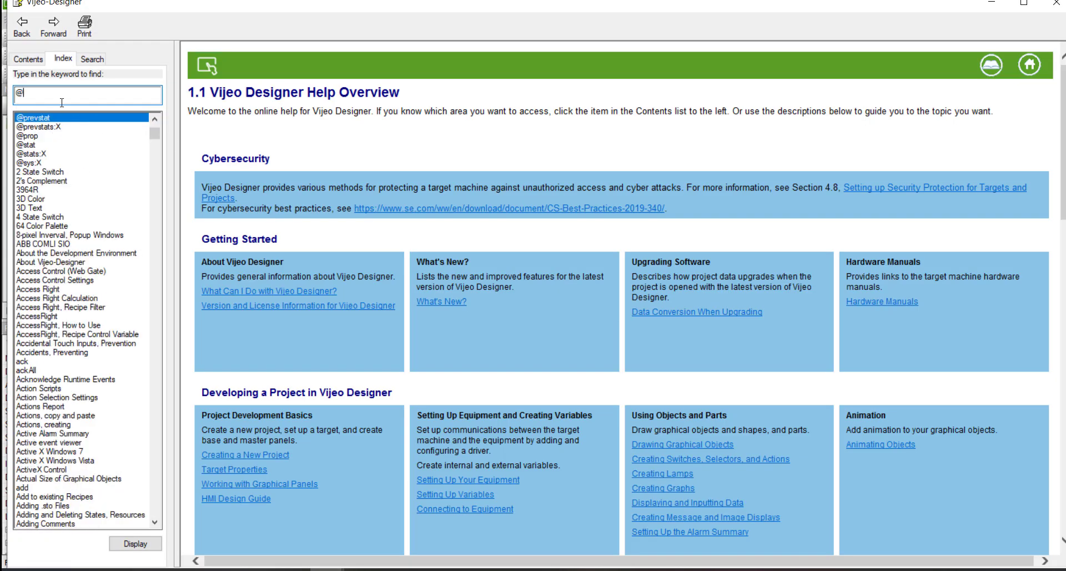
pyautogui.doubleClick(33, 139)
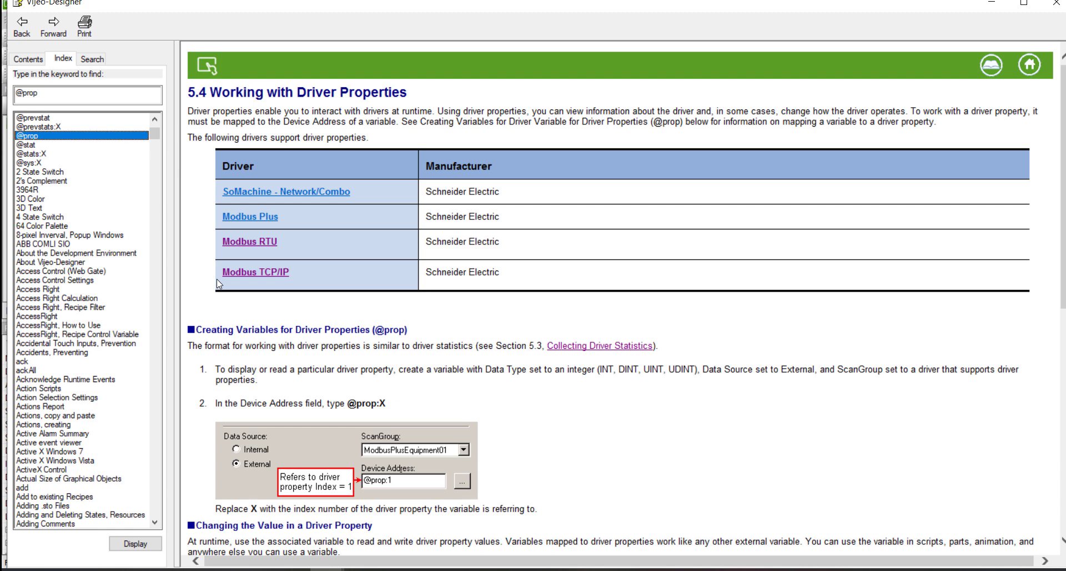
pyautogui.click(267, 270)
pyautogui.scroll(-1, 298, 357)
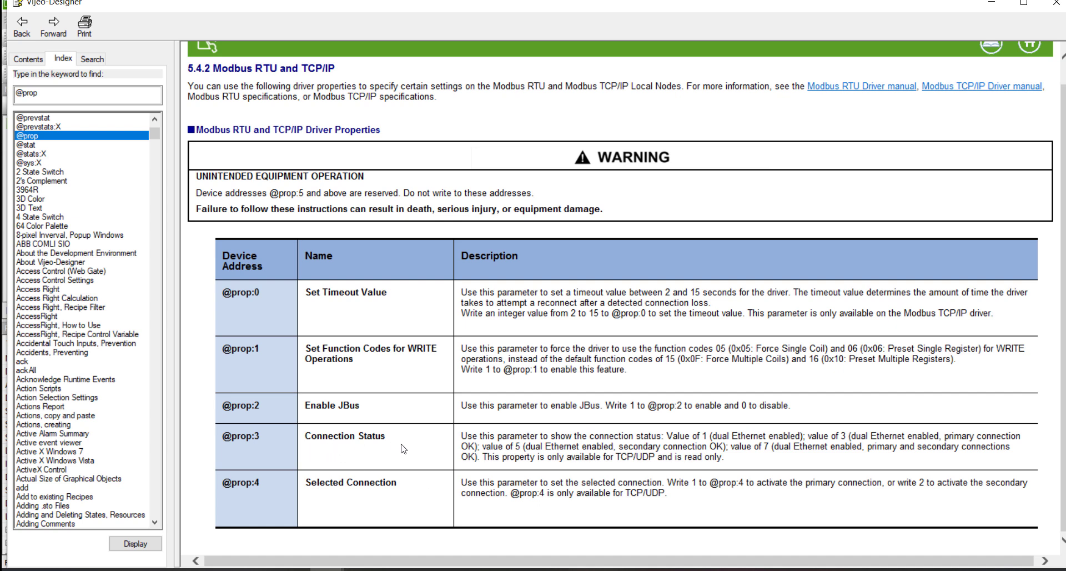
pyautogui.click(991, 3)
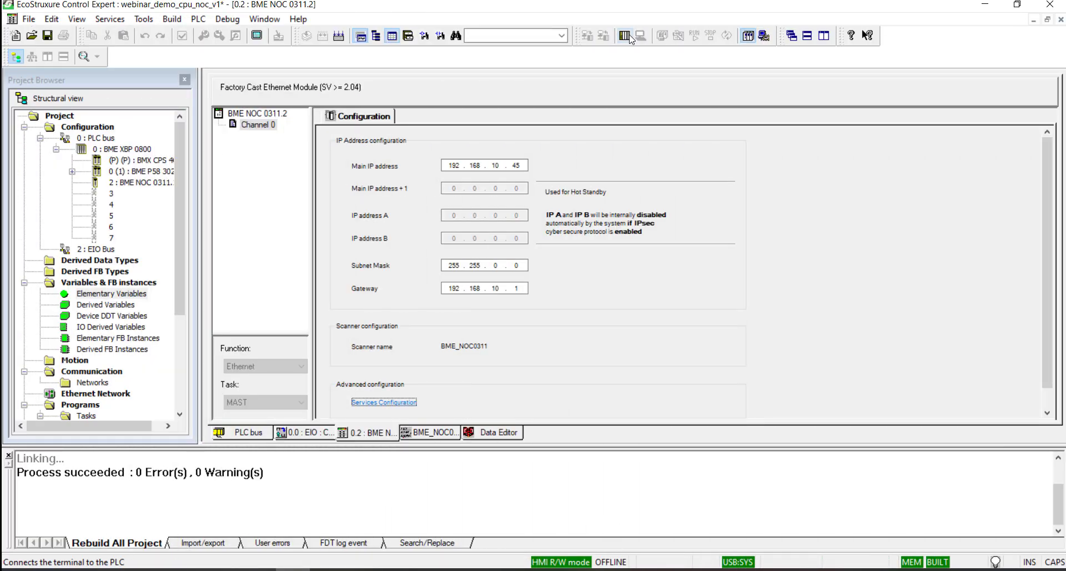
# Connect to the M580 and transfer the project with PLC Run after Transfer, confirming stop and run.
pyautogui.click(622, 40)
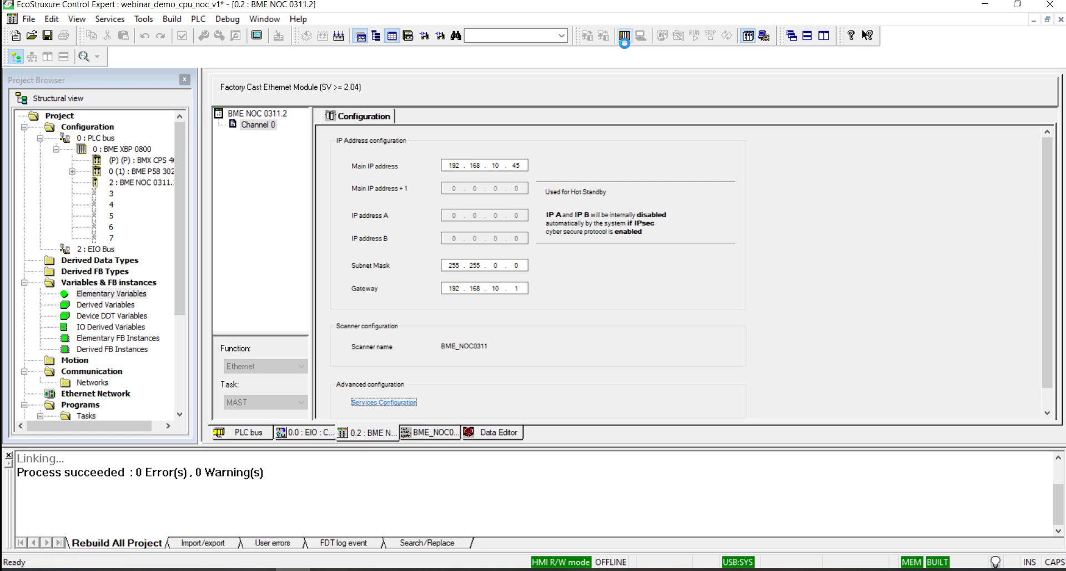
pyautogui.click(603, 36)
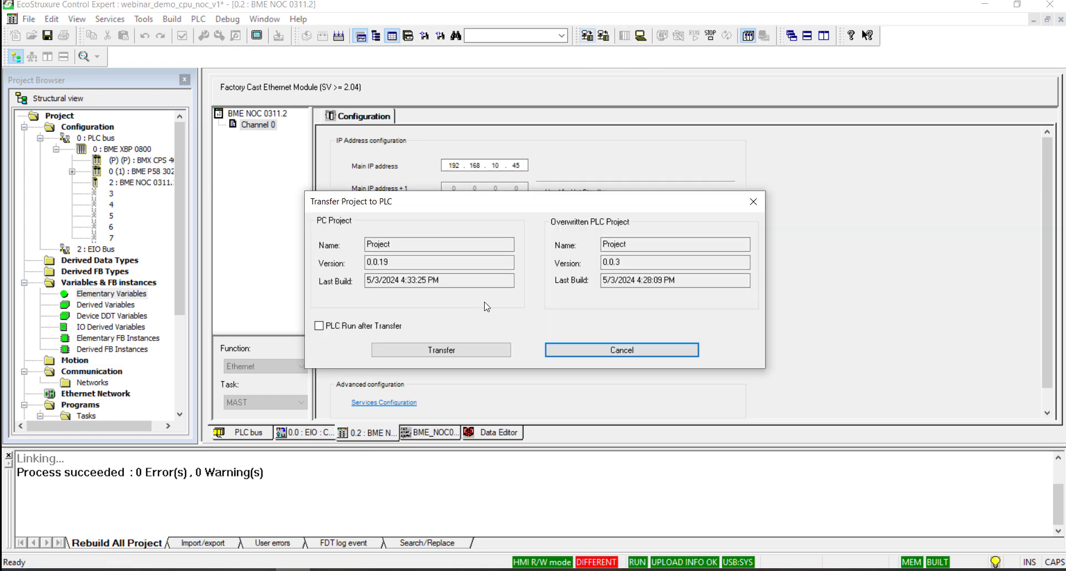
pyautogui.click(320, 327)
pyautogui.click(459, 350)
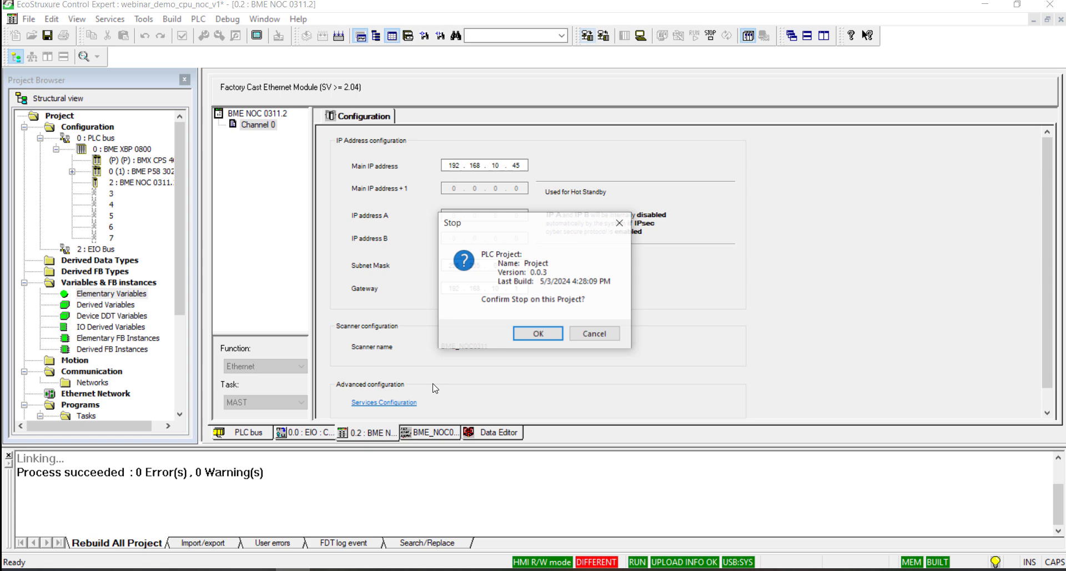
pyautogui.click(536, 335)
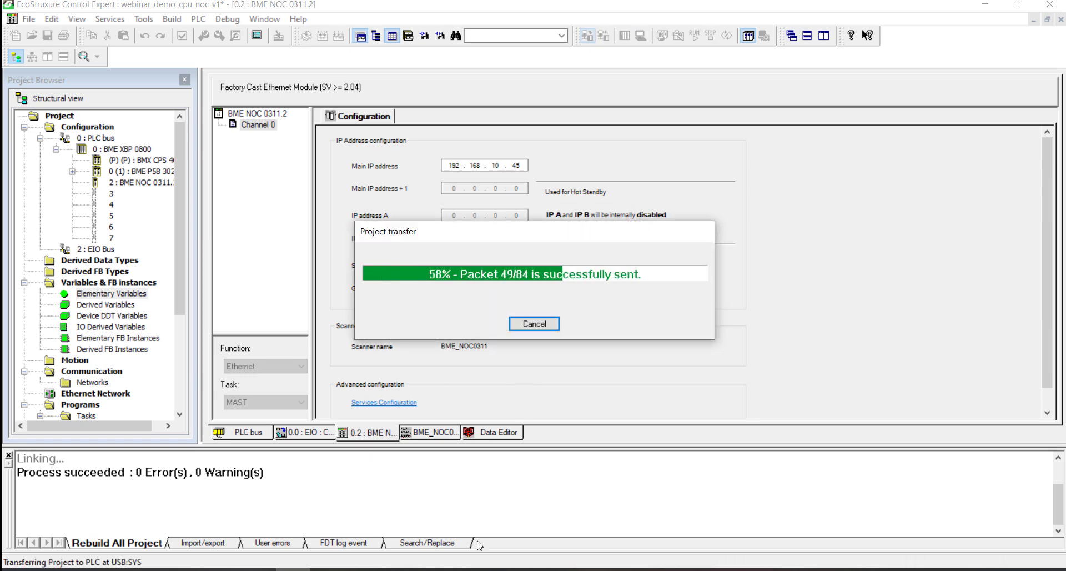
pyautogui.click(544, 333)
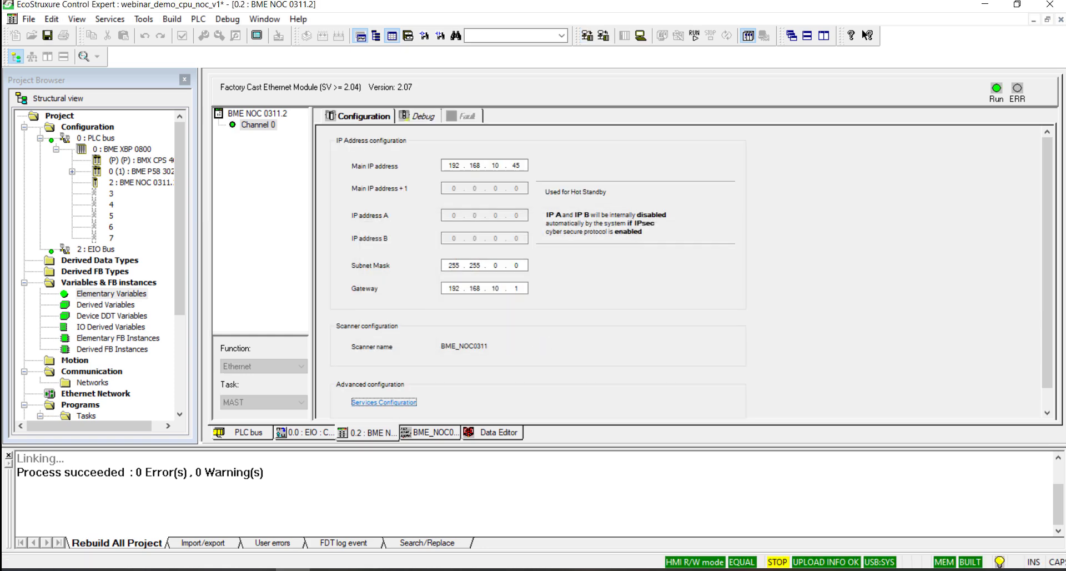
pyautogui.moveTo(327, 570)
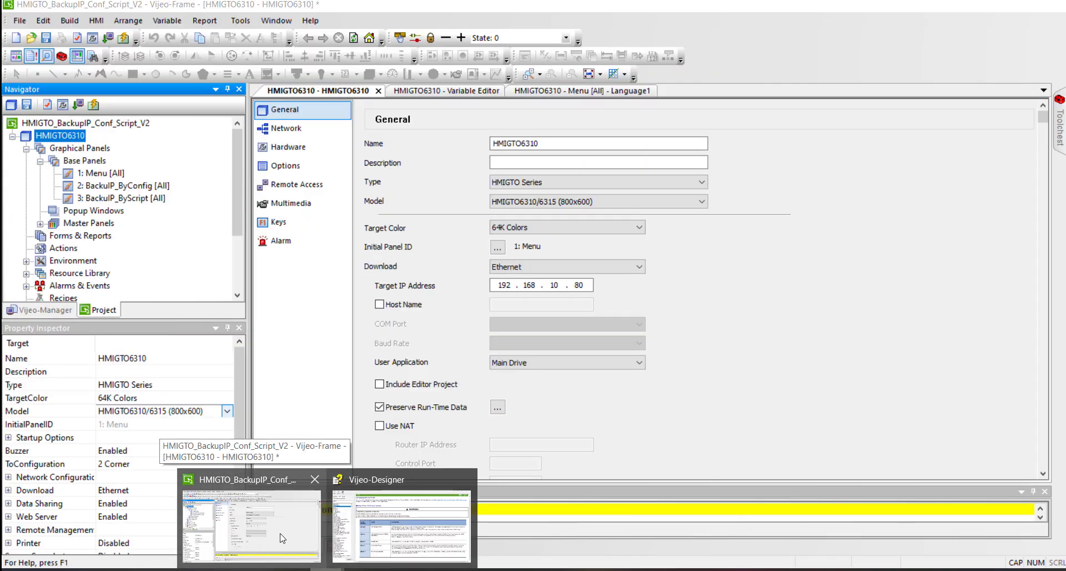
# Download the Vijeo Designer project to the HMIGTO6310 target, then minimise the window.
pyautogui.click(283, 536)
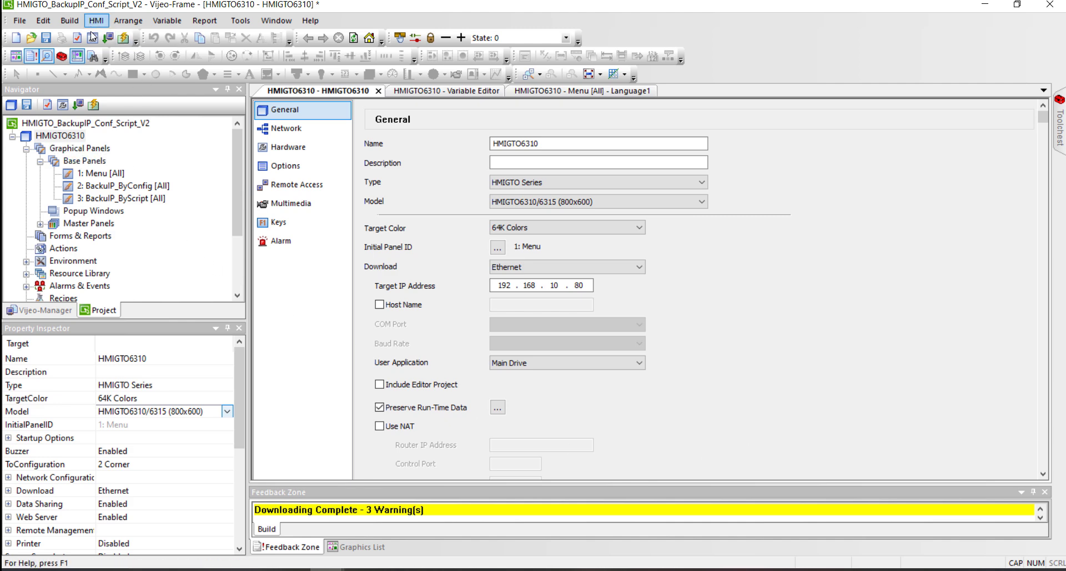
pyautogui.click(108, 39)
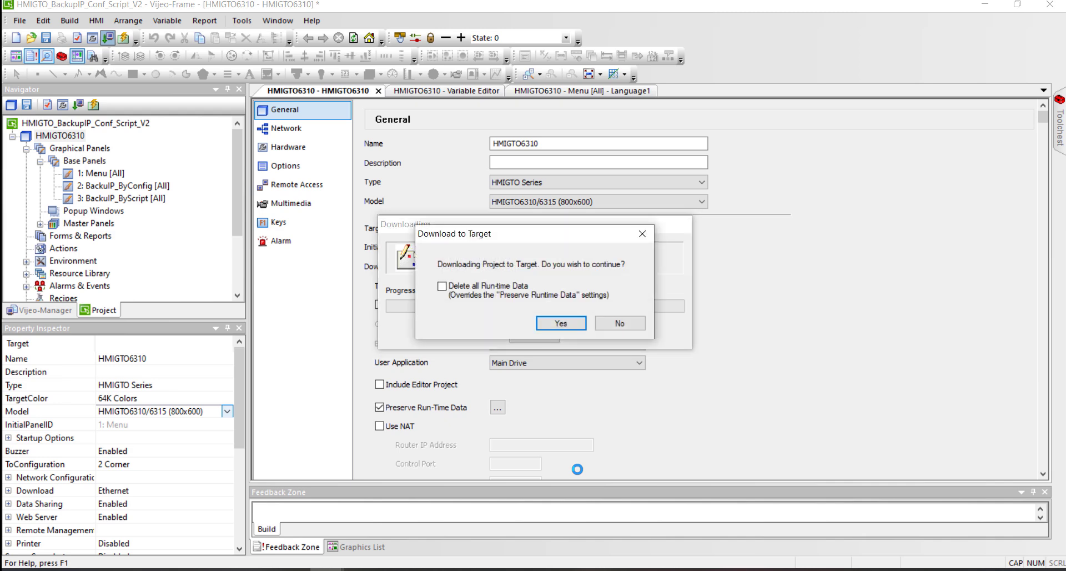
pyautogui.click(561, 323)
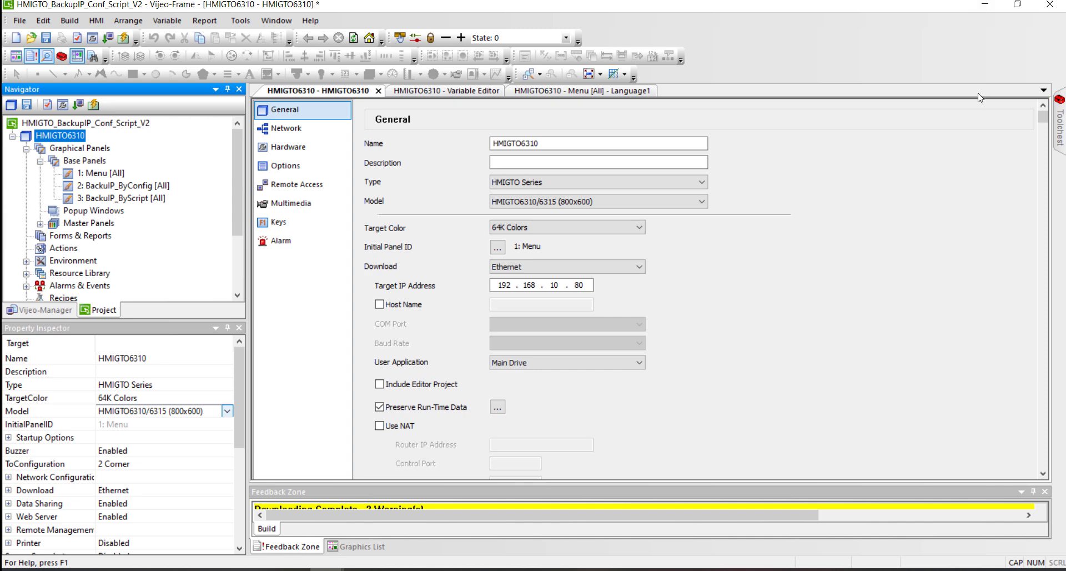
pyautogui.click(980, 14)
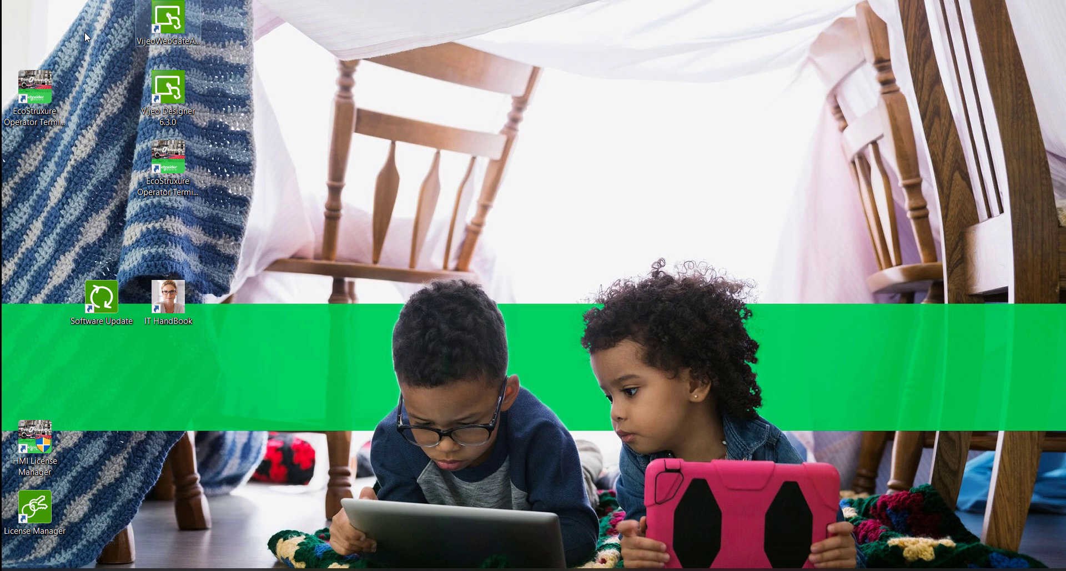
# Launch VijeoWebGateApp and select the HMIGTO6310 target at 192.168.10.80.
pyautogui.click(173, 27)
pyautogui.doubleClick(173, 26)
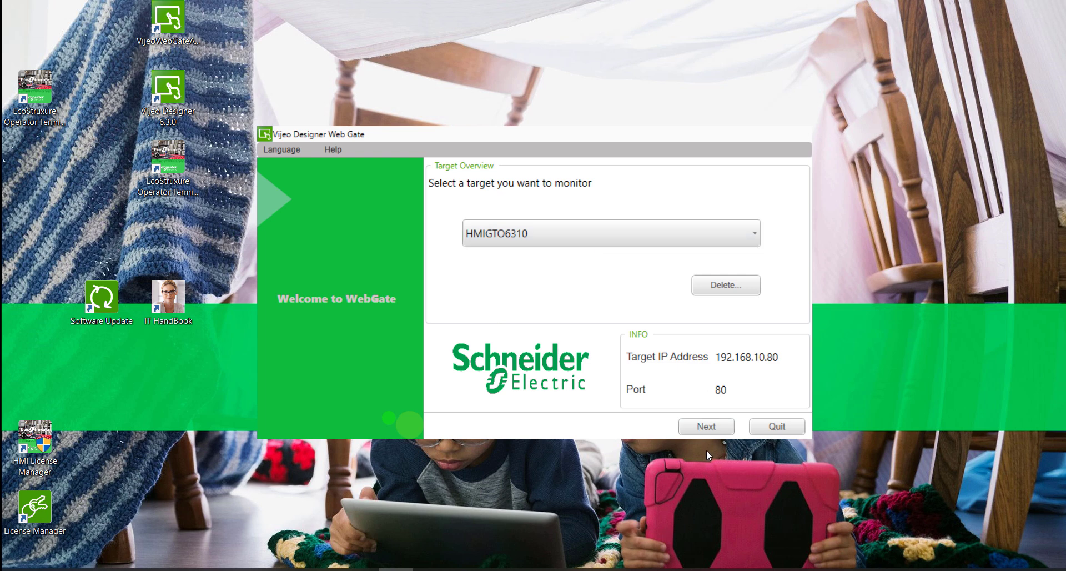
pyautogui.click(706, 426)
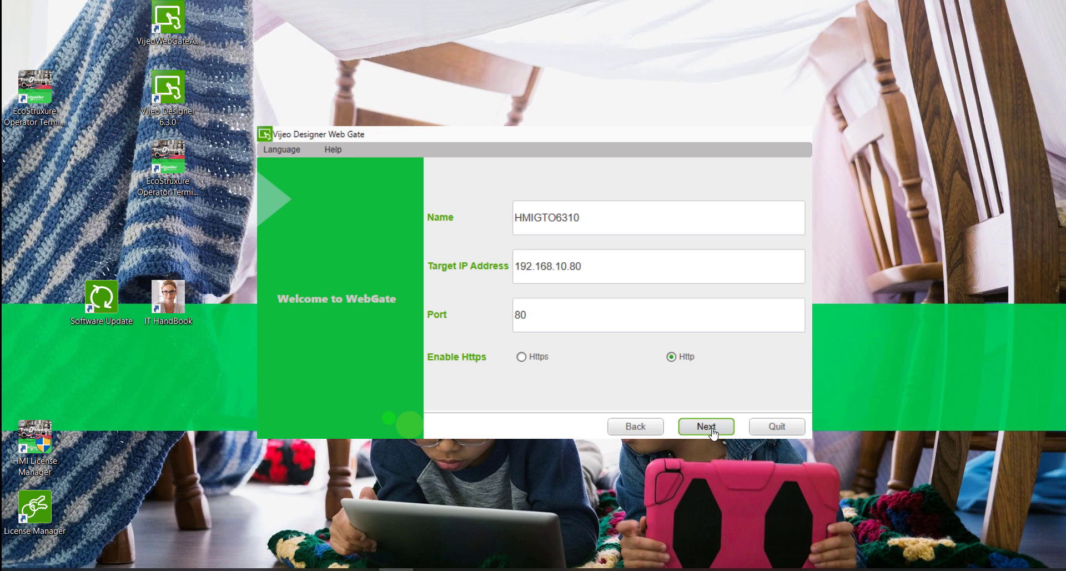
pyautogui.click(713, 433)
# Log in with the username and password and open the live HMI Monitor view.
pyautogui.click(569, 233)
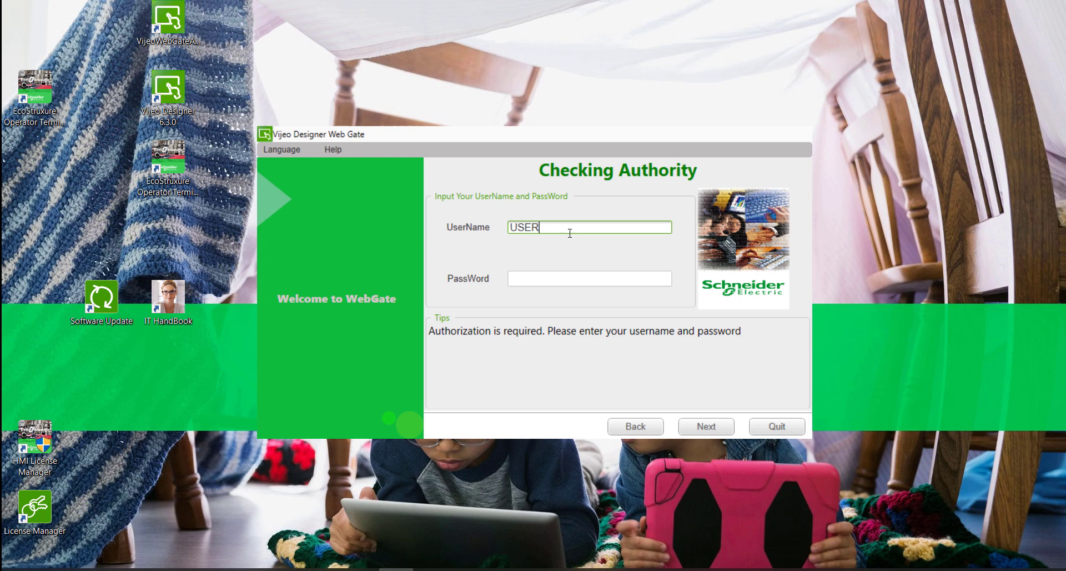
pyautogui.click(554, 280)
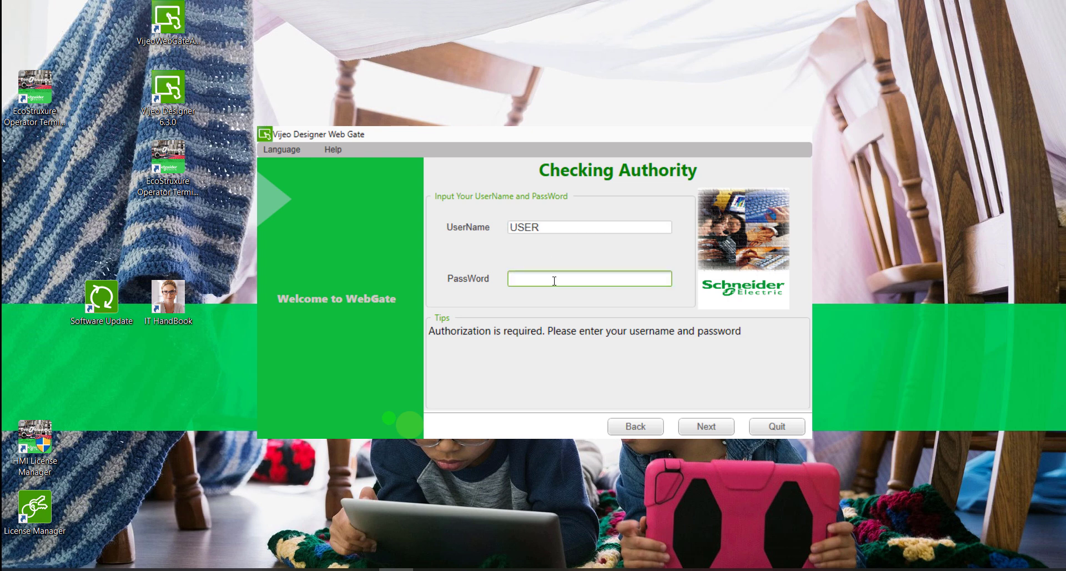
pyautogui.click(705, 426)
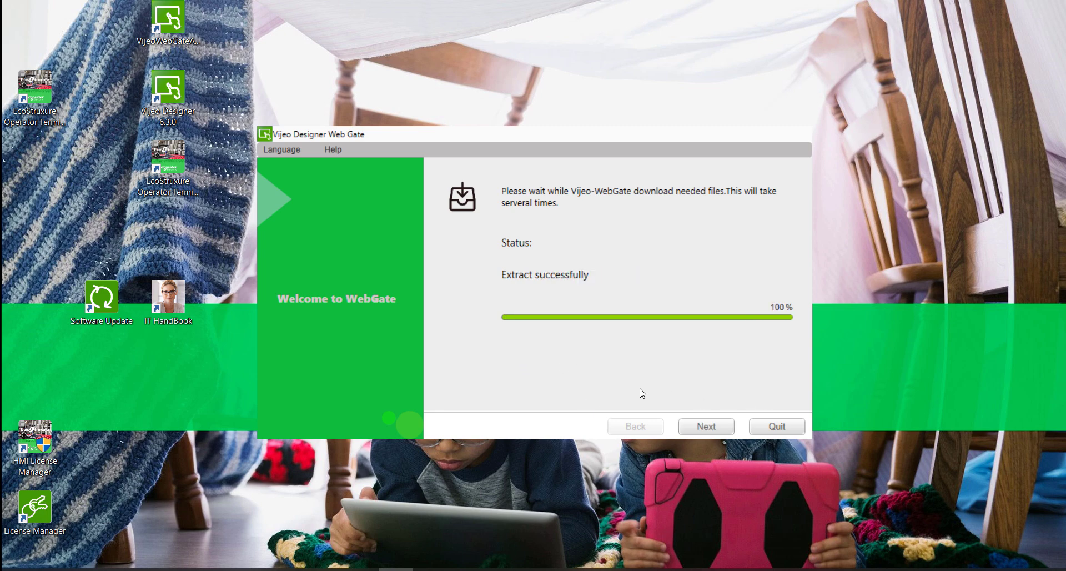
pyautogui.click(705, 426)
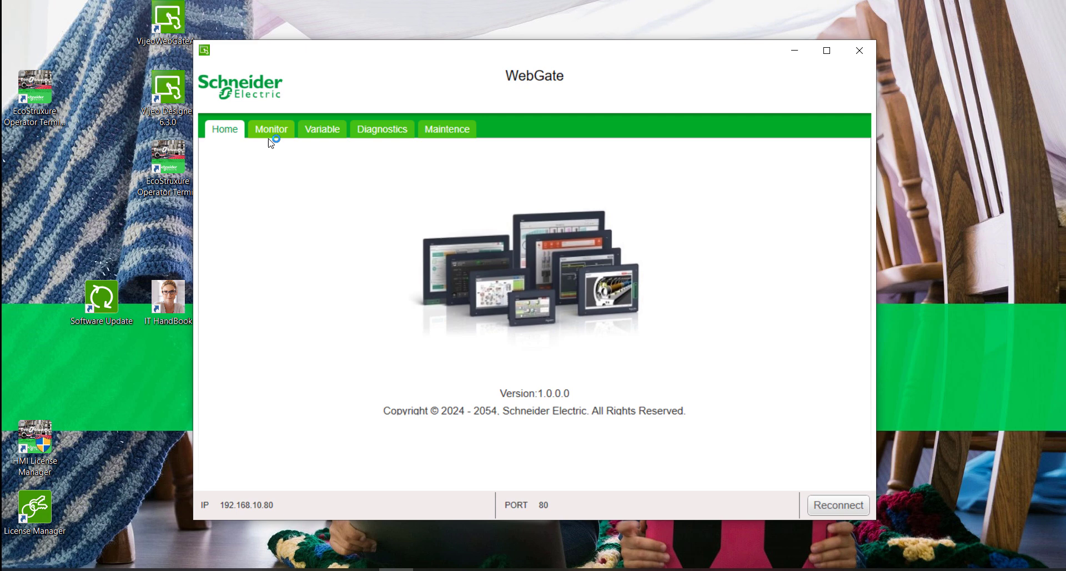
pyautogui.click(278, 130)
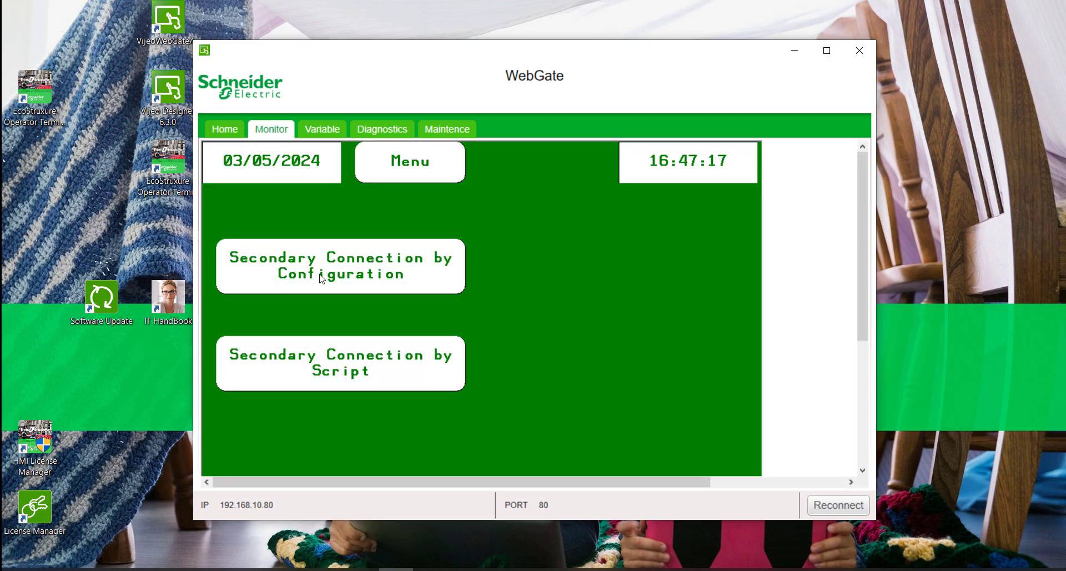
# Show the Secondary Connection by Configuration screen full-screen and start updating the PLC values.
pyautogui.click(324, 276)
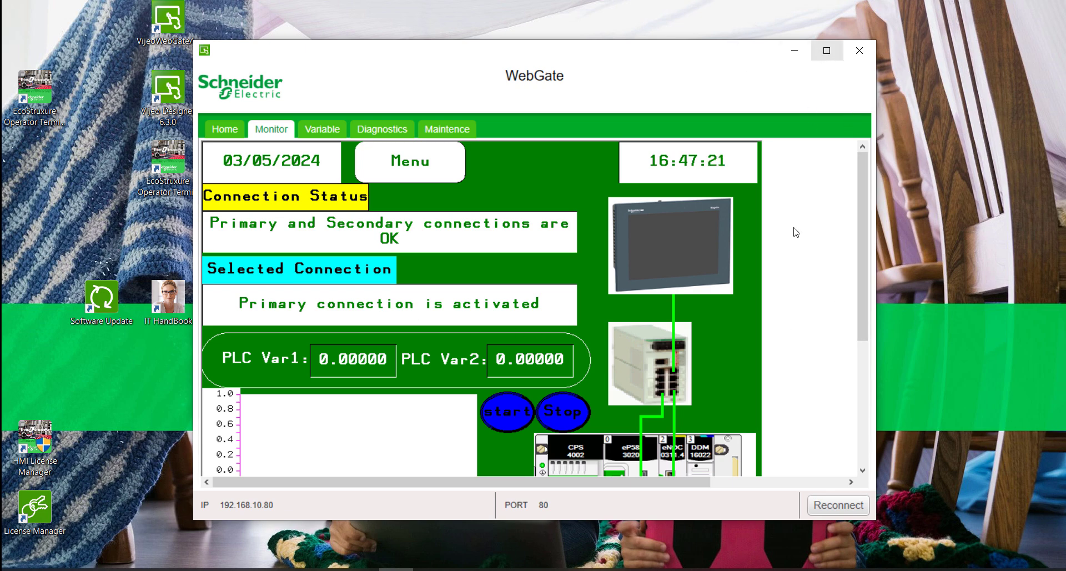
pyautogui.click(827, 49)
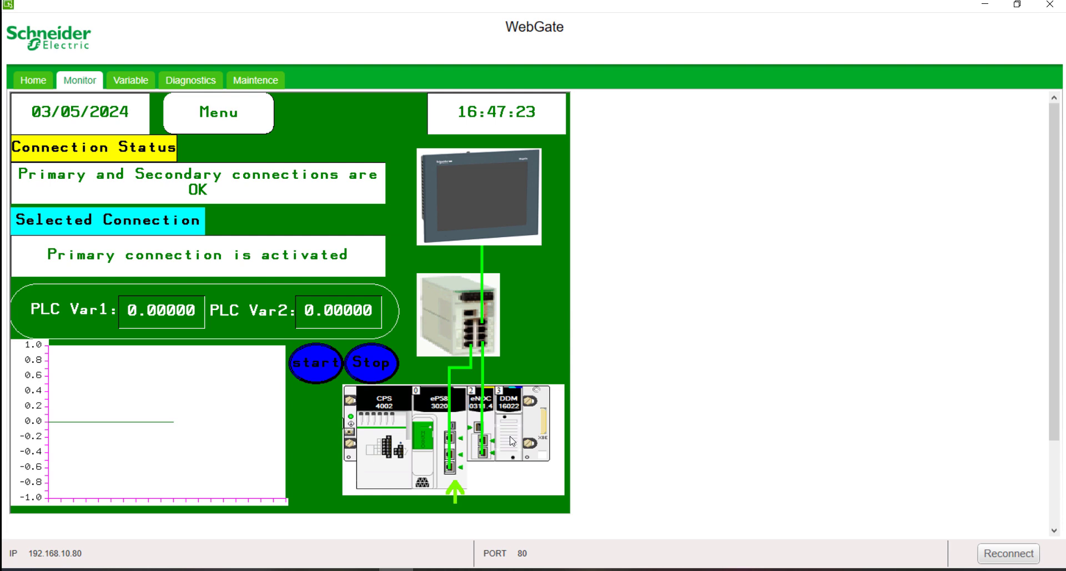
pyautogui.click(314, 363)
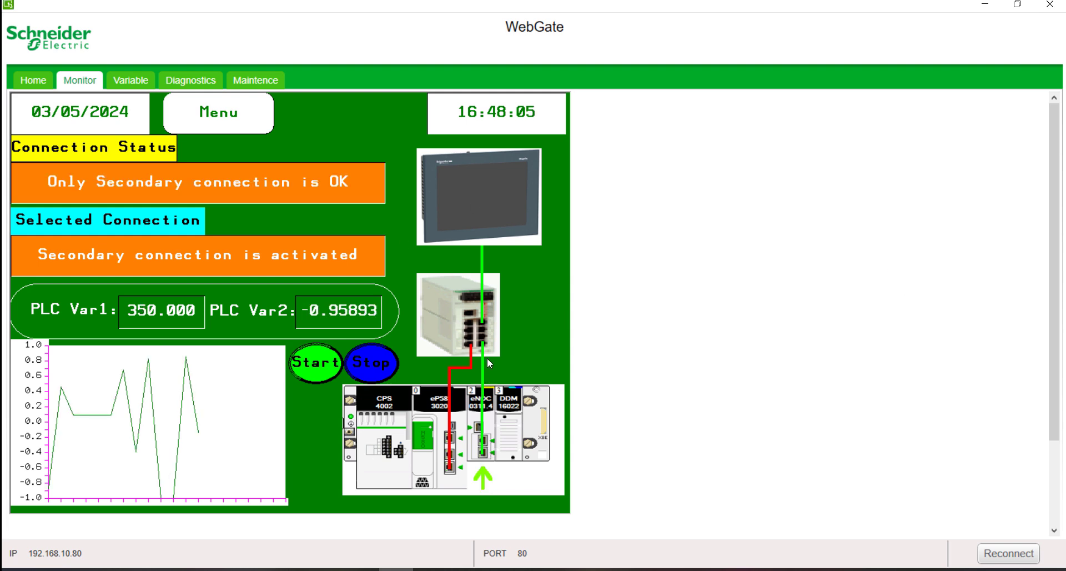
# Stop the PLC value updates on the HMI screen, then start them again.
pyautogui.click(384, 367)
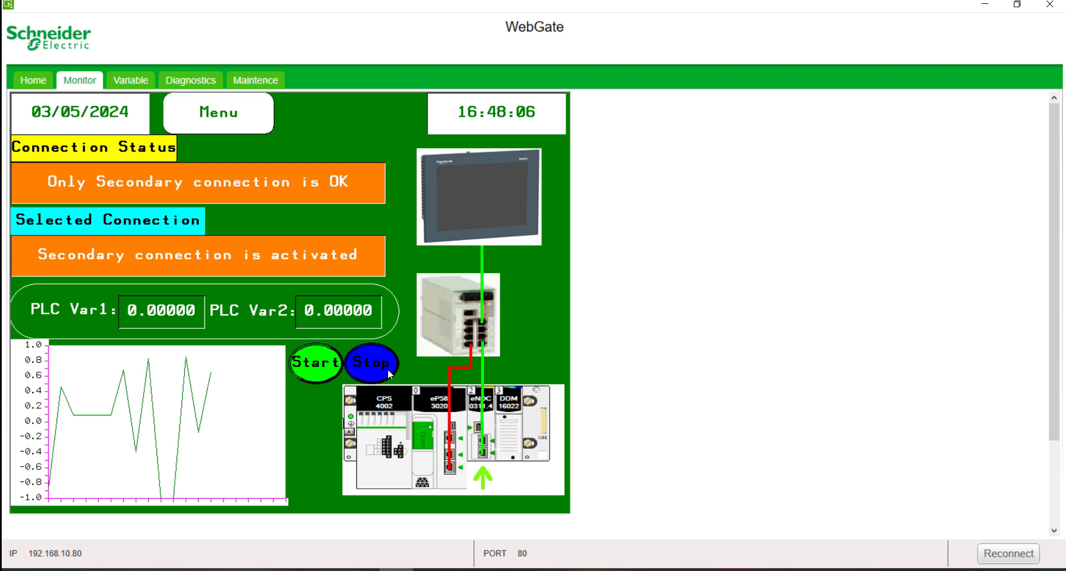
pyautogui.click(316, 370)
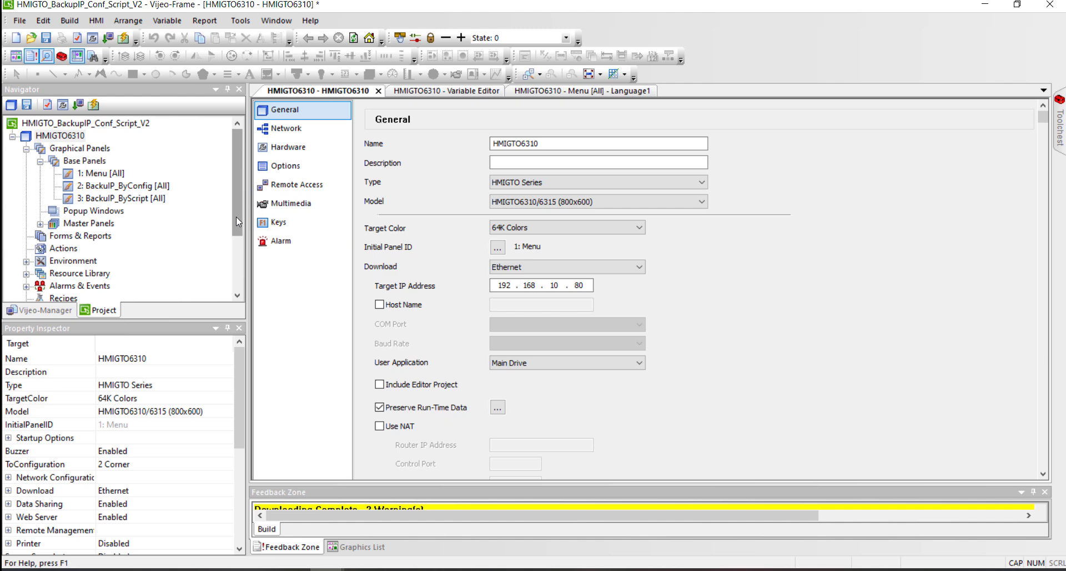
pyautogui.moveTo(235, 216); pyautogui.dragTo(235, 272)
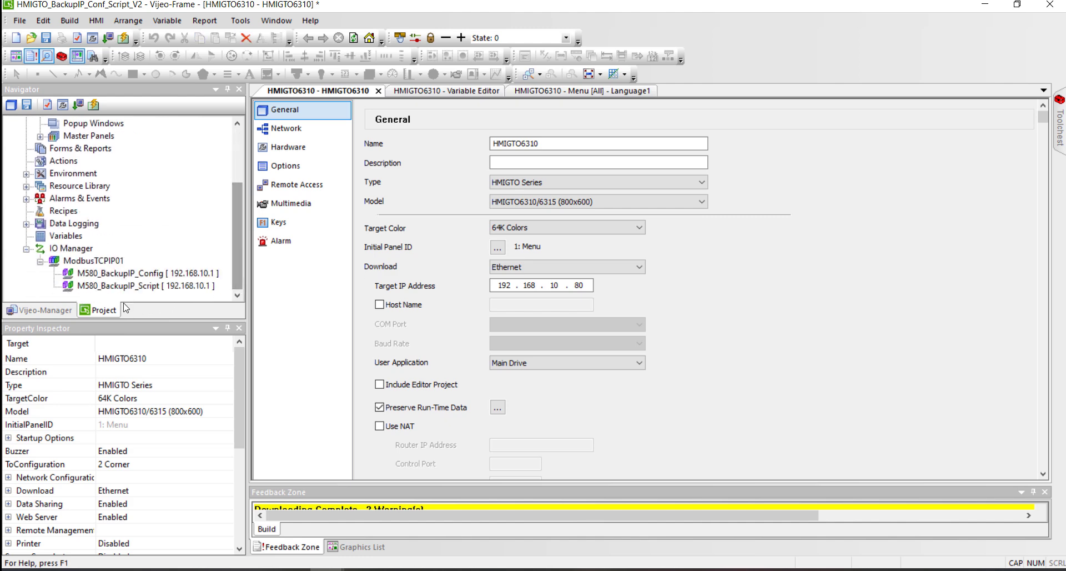
pyautogui.click(132, 286)
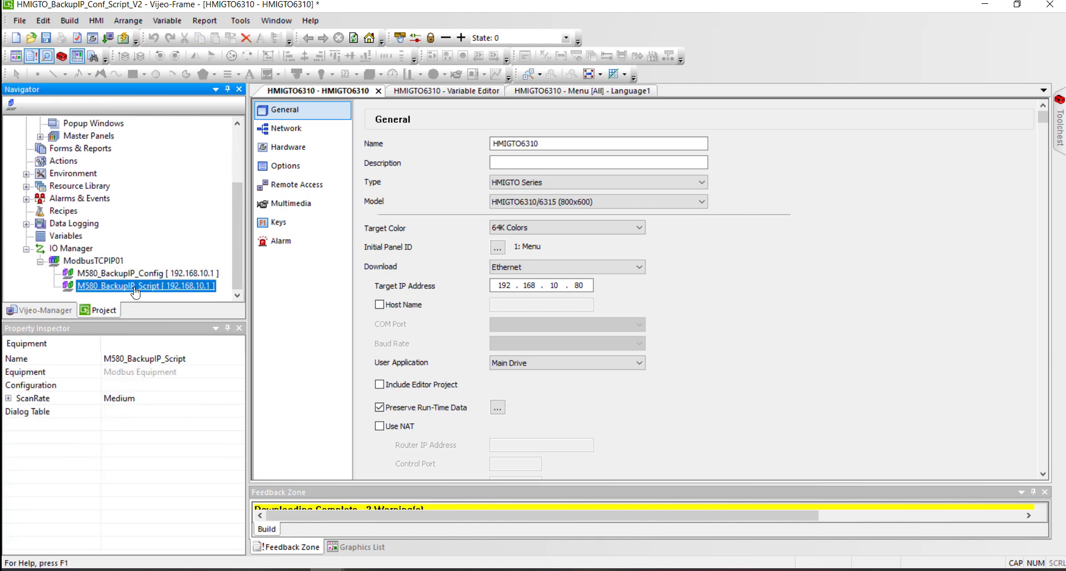
pyautogui.doubleClick(133, 288)
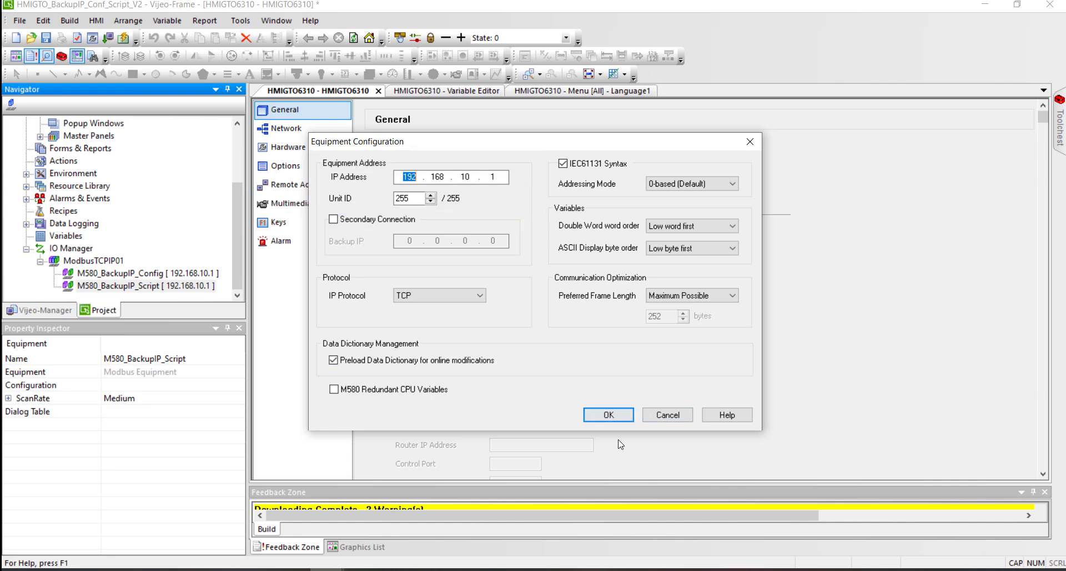
pyautogui.click(608, 414)
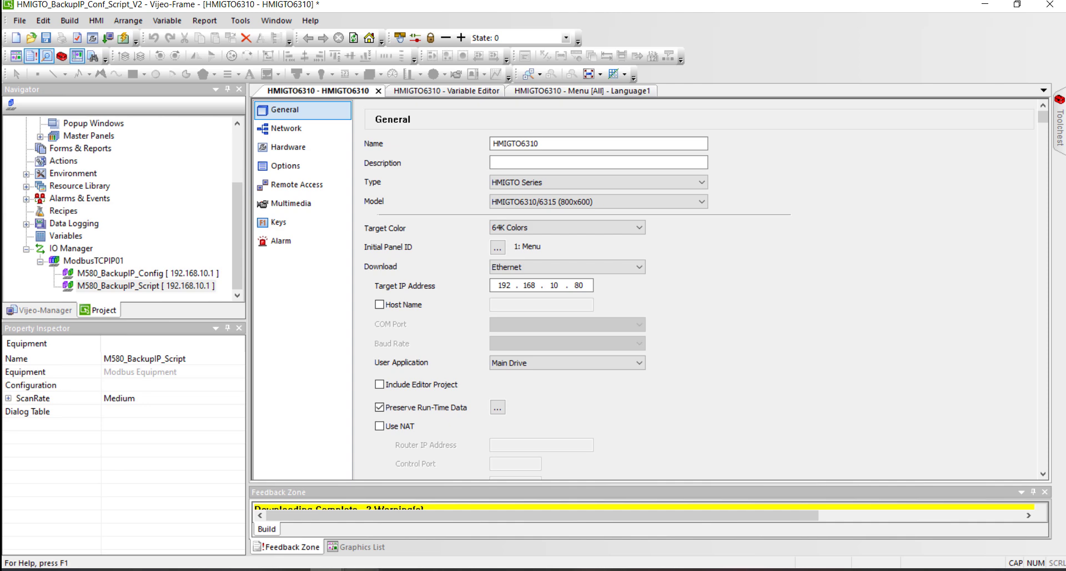
pyautogui.doubleClick(64, 160)
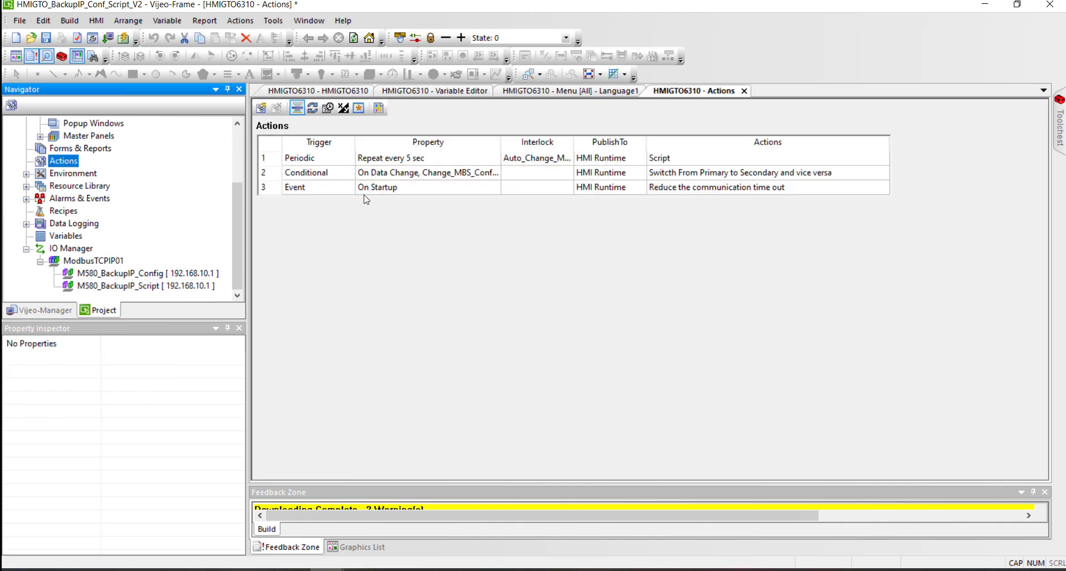
pyautogui.click(479, 189)
pyautogui.click(494, 191)
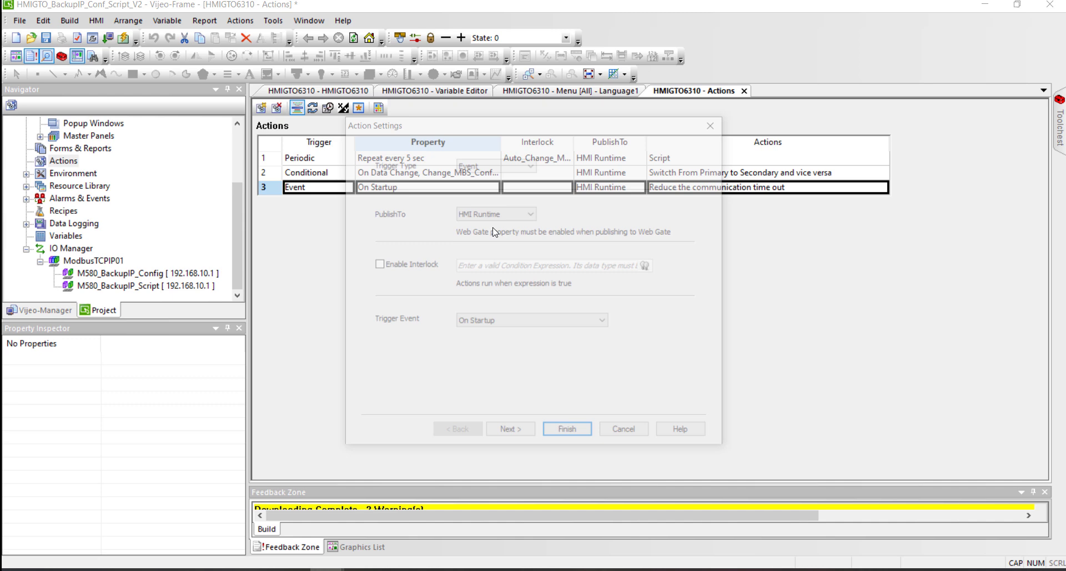
pyautogui.click(512, 433)
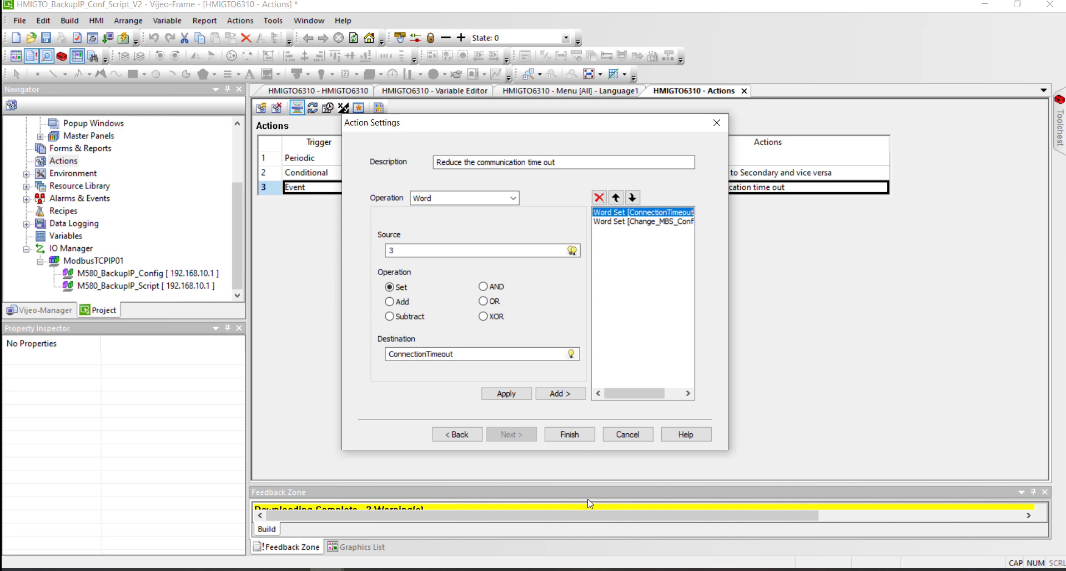
pyautogui.click(631, 434)
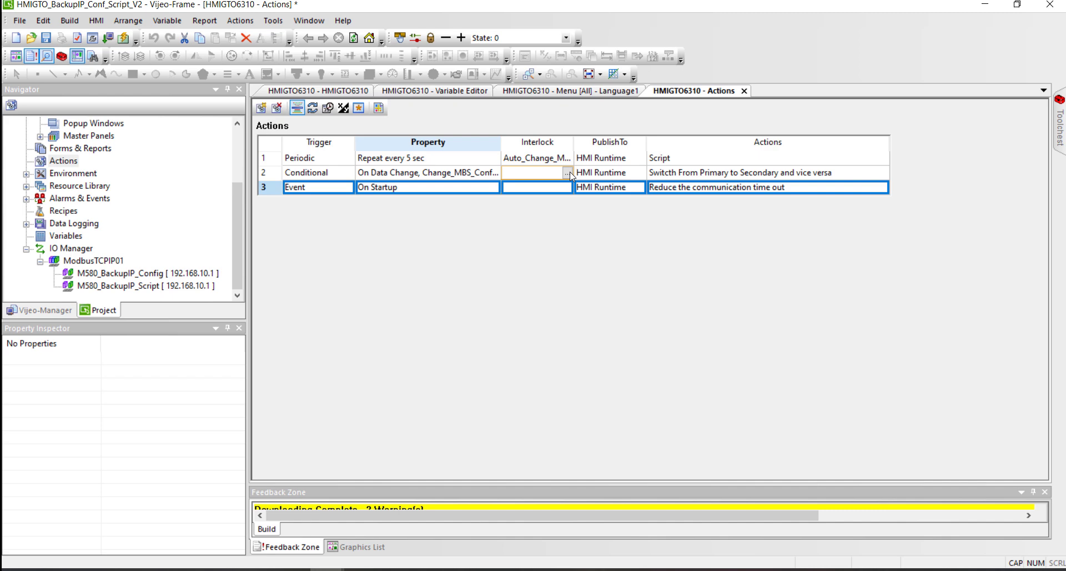
# Read the conditional action's script in an enlarged editor, then close it without changes.
pyautogui.doubleClick(569, 176)
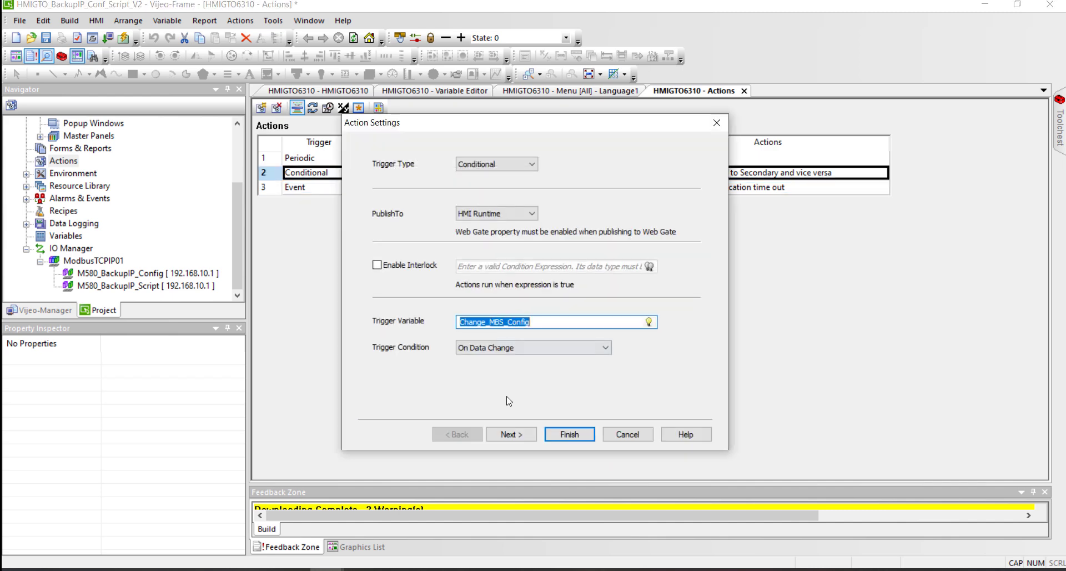
pyautogui.click(516, 440)
pyautogui.click(547, 240)
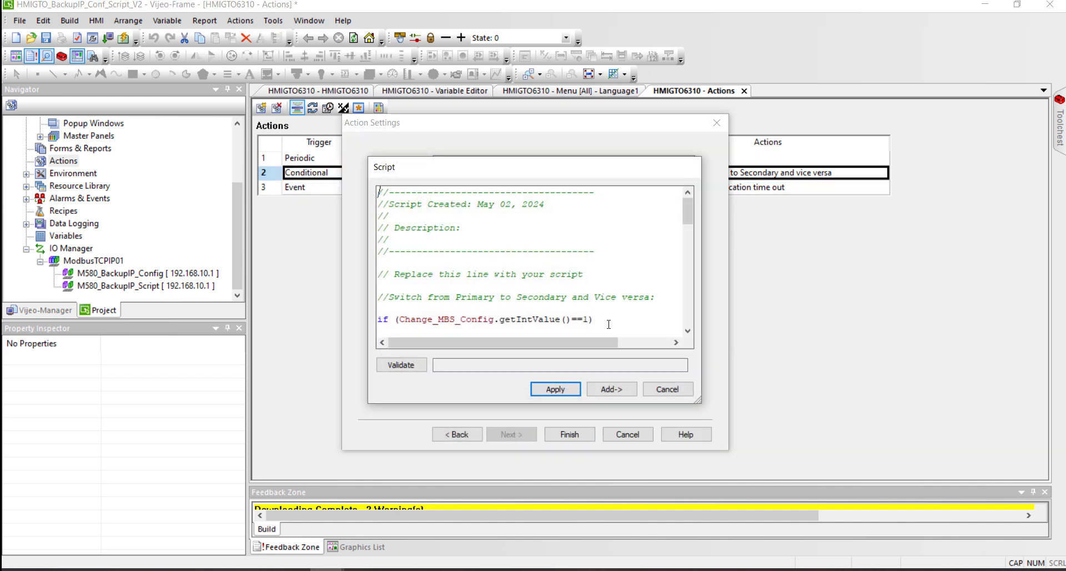
pyautogui.moveTo(697, 402); pyautogui.dragTo(833, 561)
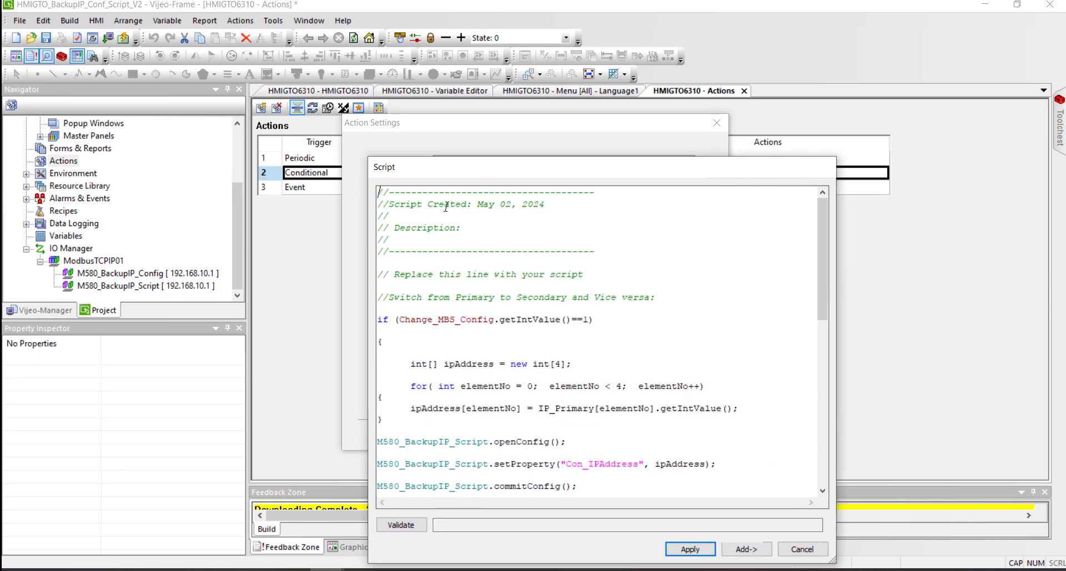
pyautogui.moveTo(383, 157); pyautogui.dragTo(383, 66)
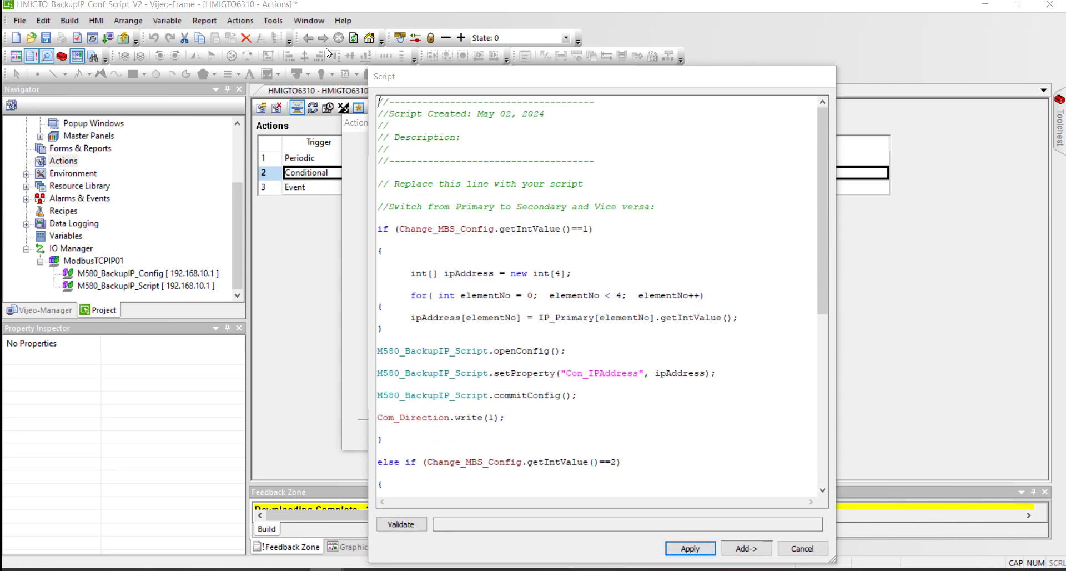
pyautogui.moveTo(836, 458); pyautogui.dragTo(999, 458)
pyautogui.scroll(-1, 623, 367)
pyautogui.scroll(-3, 623, 367)
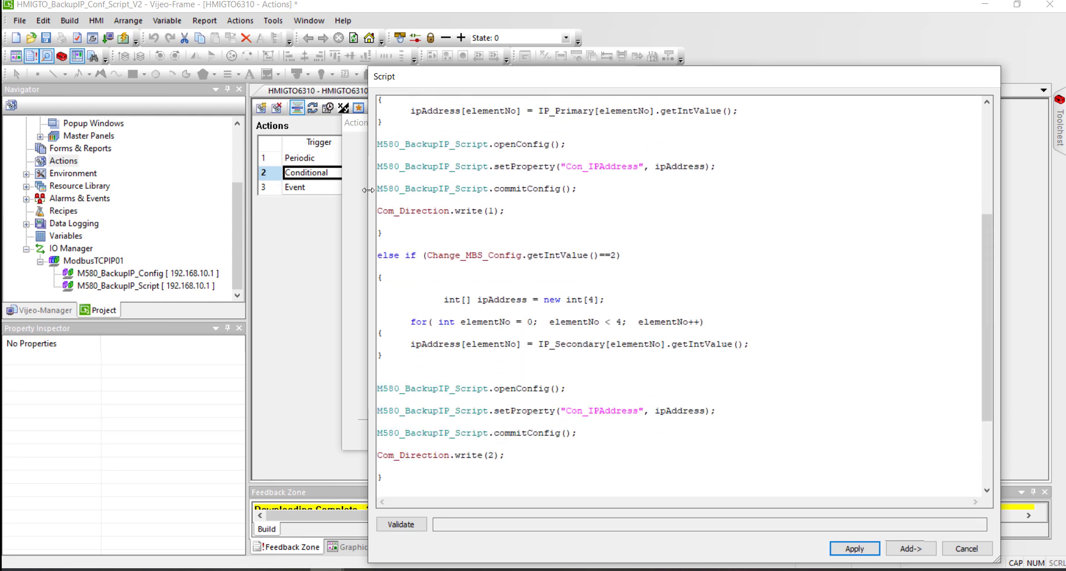
pyautogui.scroll(-2, 486, 396)
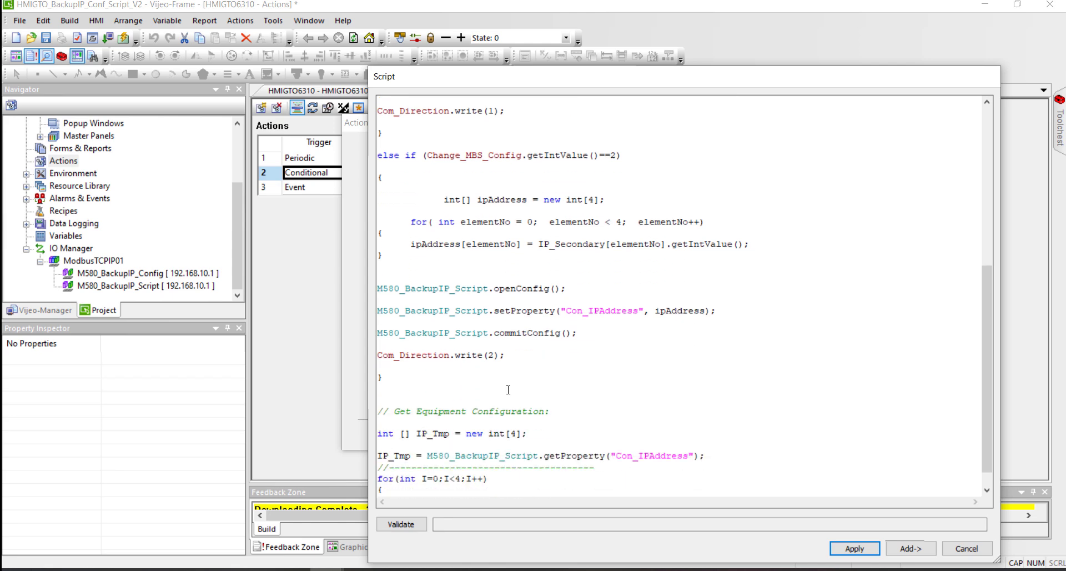
pyautogui.moveTo(988, 407); pyautogui.dragTo(1003, 220)
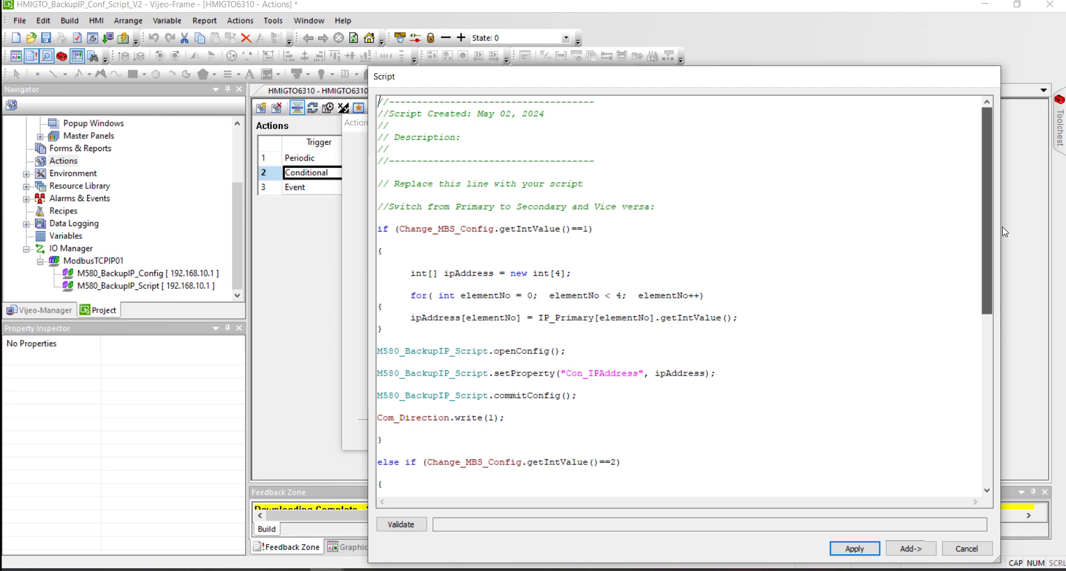
pyautogui.click(965, 548)
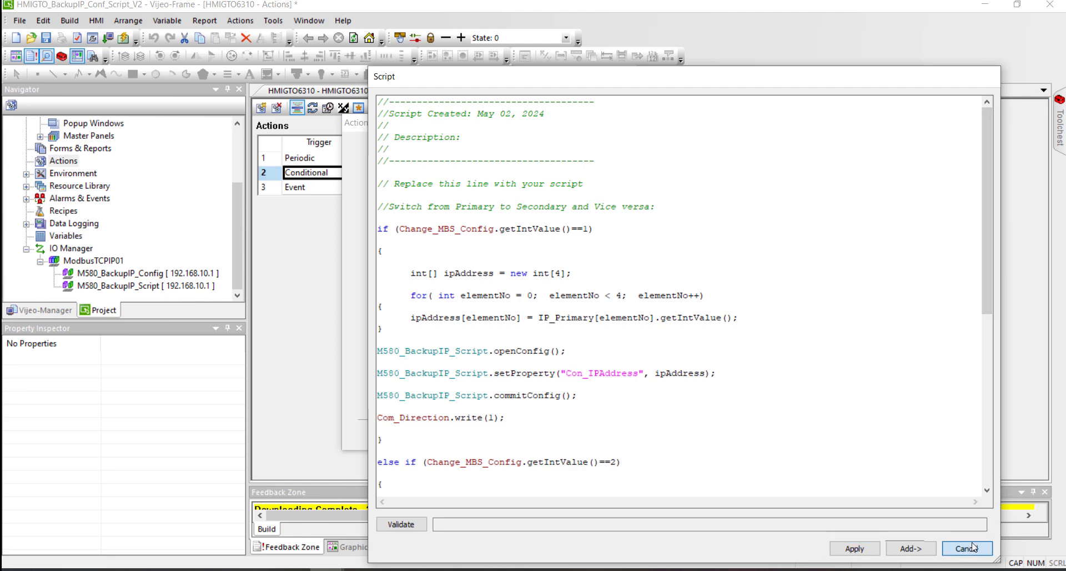
pyautogui.click(630, 435)
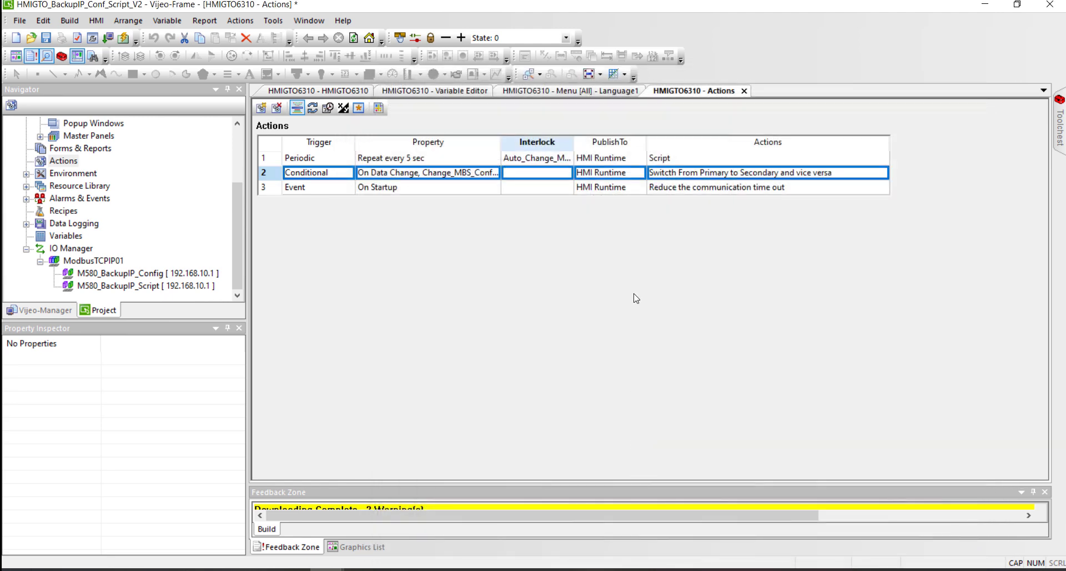
# Inspect the periodic action's script toggling Change_MBS_Config, closing it unchanged.
pyautogui.click(882, 158)
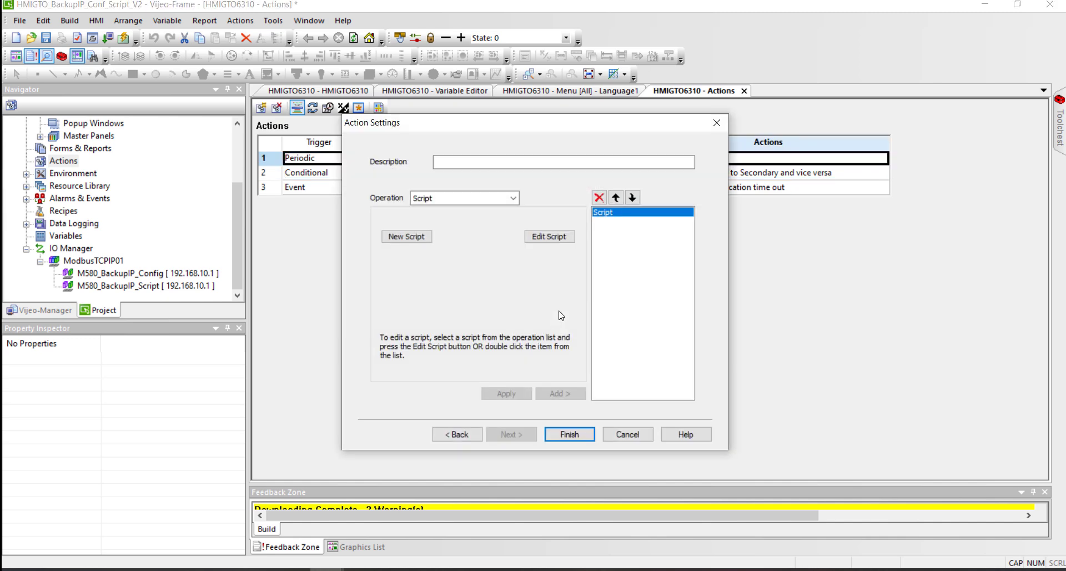
pyautogui.click(548, 237)
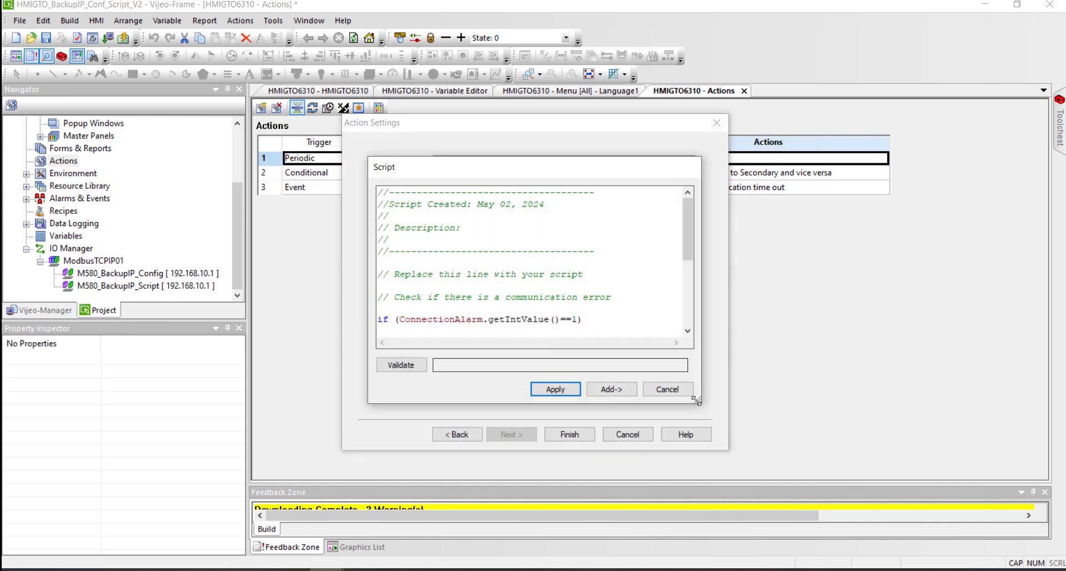
pyautogui.moveTo(703, 422); pyautogui.dragTo(857, 567)
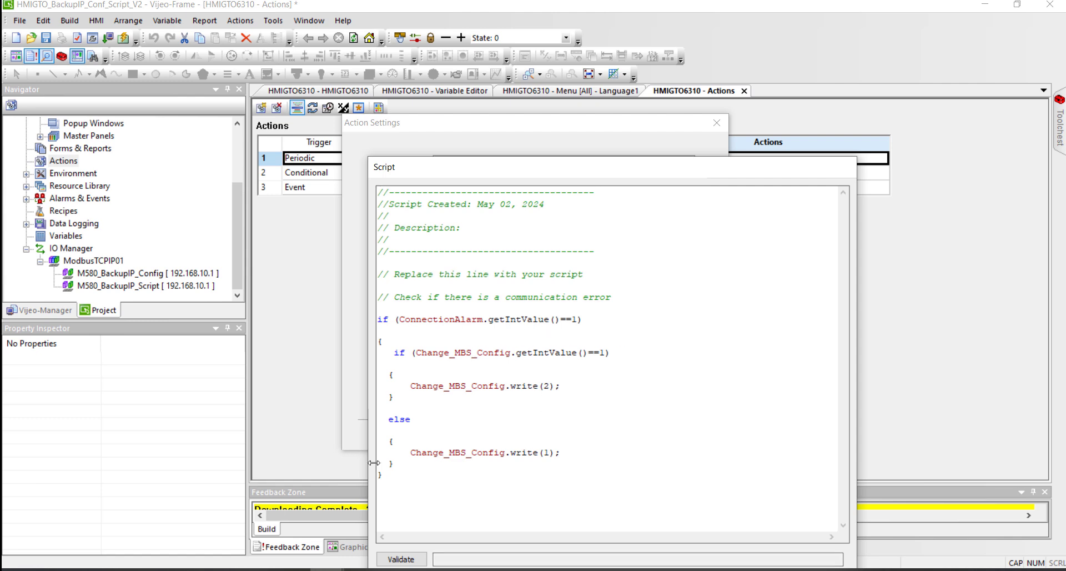
pyautogui.moveTo(674, 166); pyautogui.dragTo(598, 97)
pyautogui.click(750, 524)
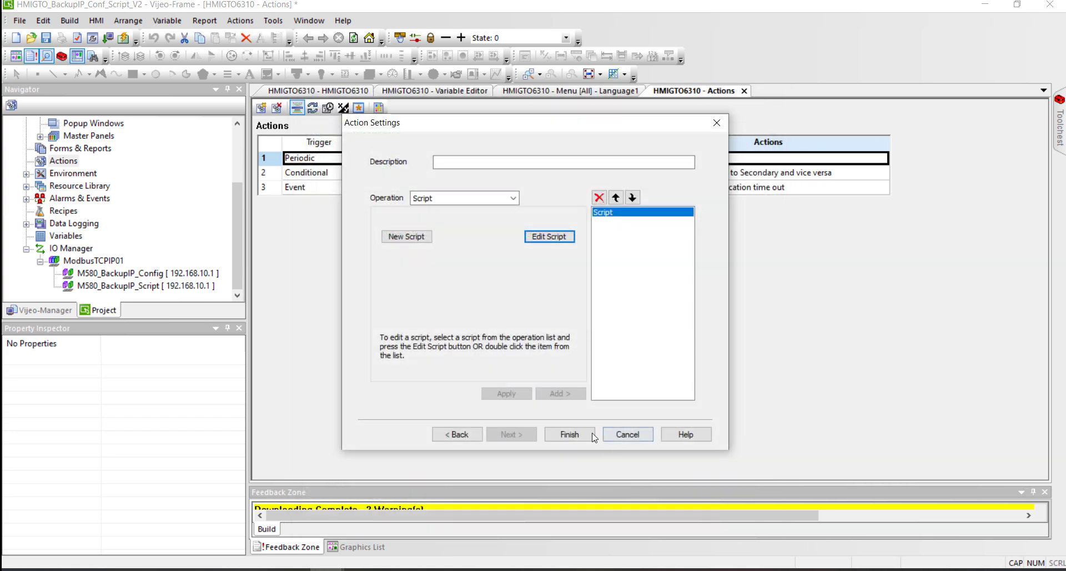
# Look up 'EQUI' in the Help index and read Equipment Methods' Modbus TCP example.
pyautogui.click(628, 434)
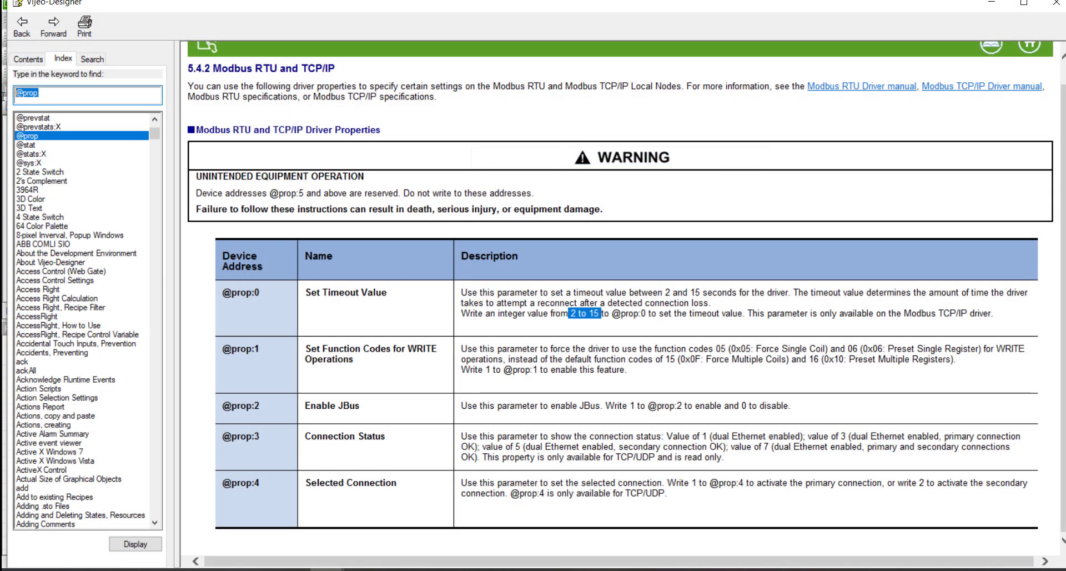
pyautogui.write('EQUI')
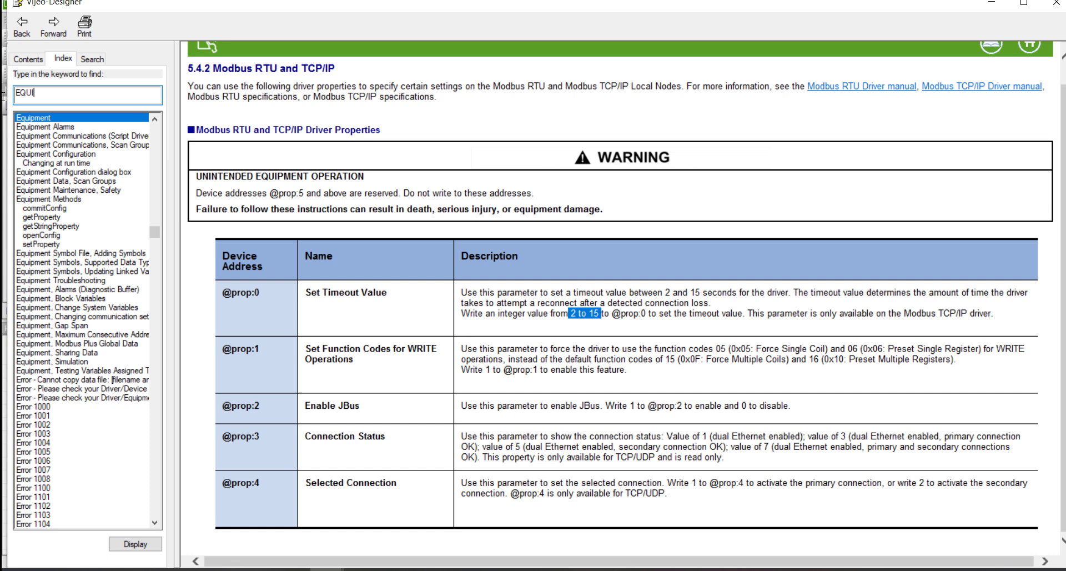
pyautogui.doubleClick(49, 200)
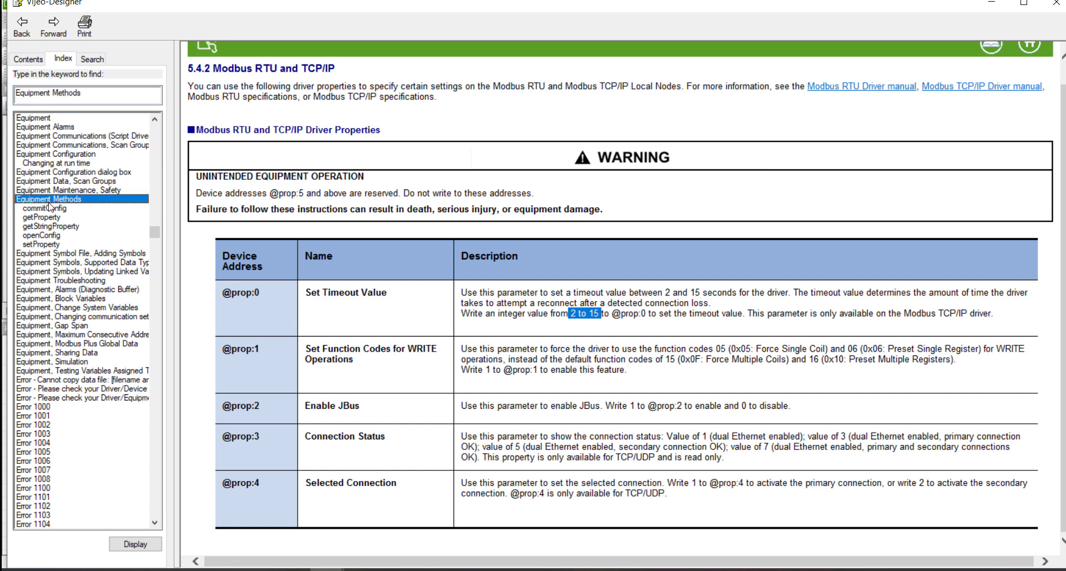
pyautogui.scroll(-1, 437, 360)
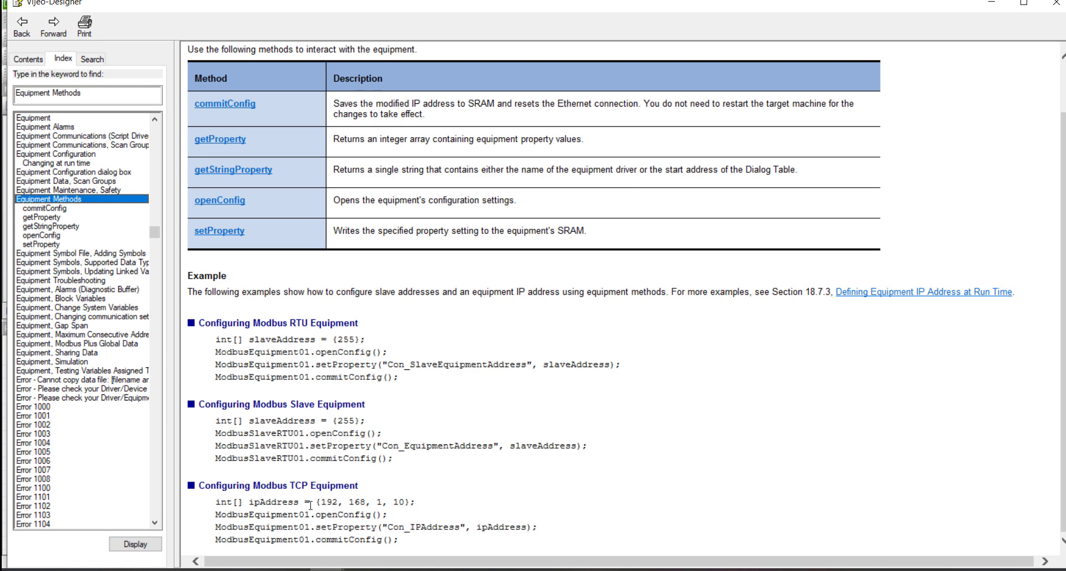
pyautogui.moveTo(402, 542); pyautogui.dragTo(200, 496)
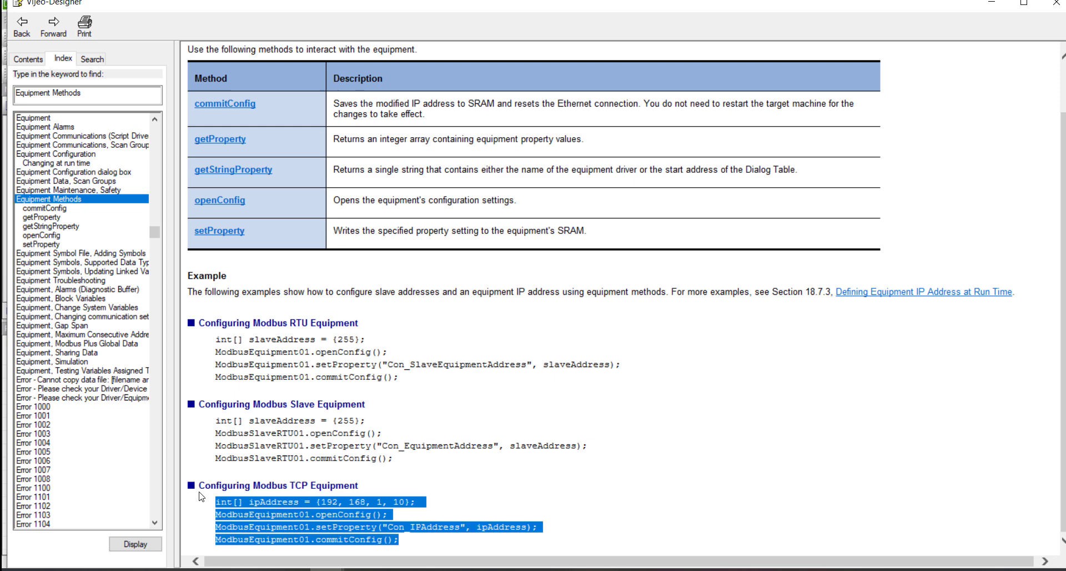
pyautogui.click(587, 500)
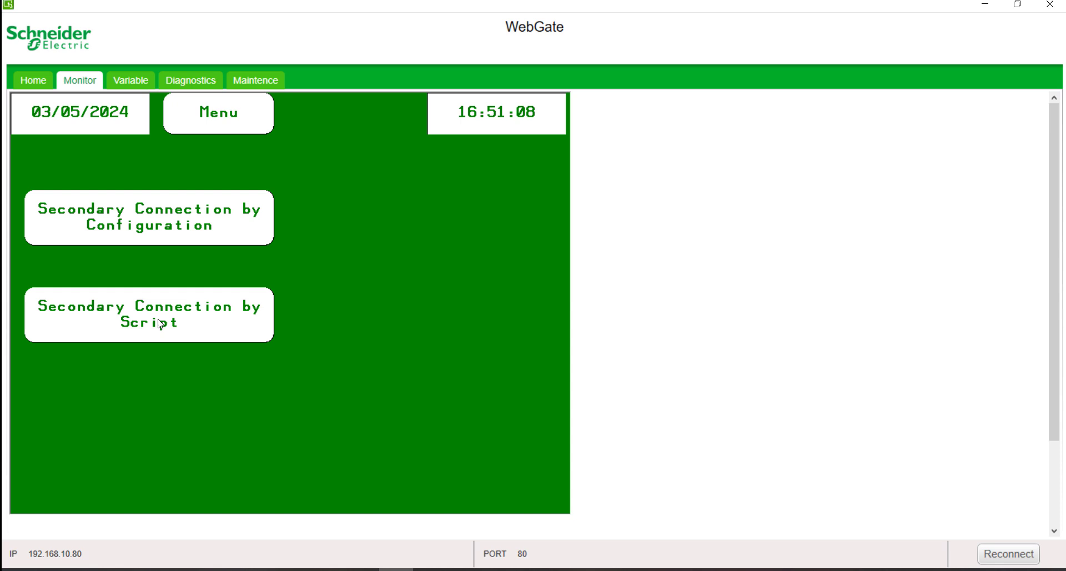
# Open 'Secondary Connection by Script' and select 'Use Secondary connection' on the HMI.
pyautogui.click(125, 323)
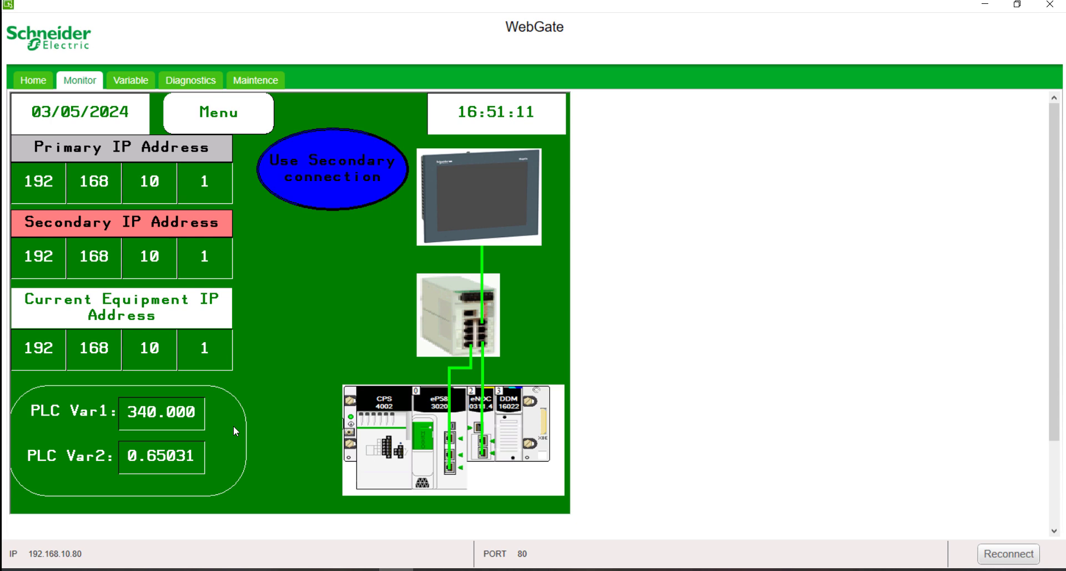
pyautogui.click(323, 166)
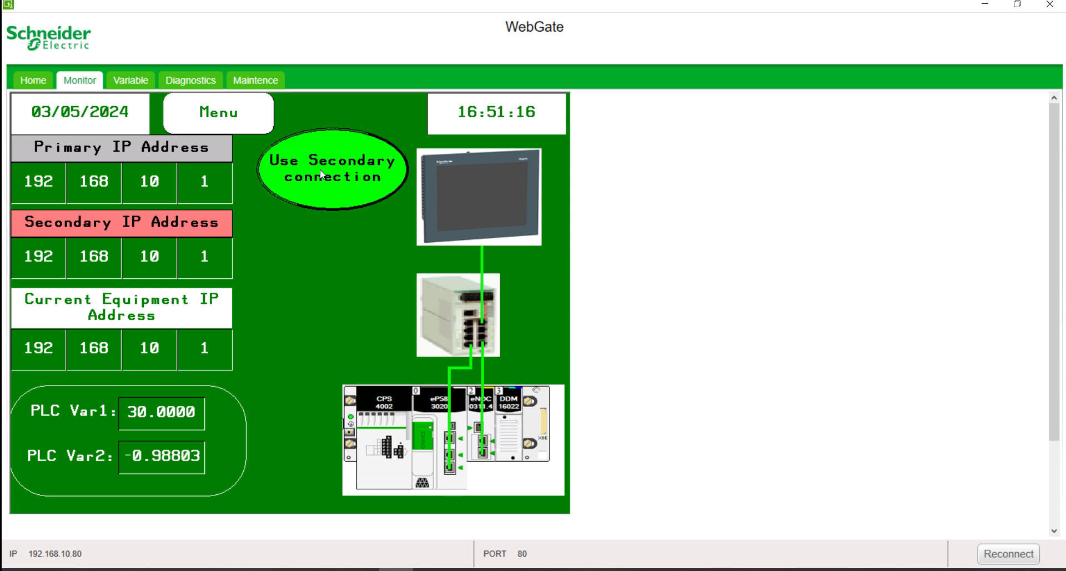
# Set the secondary IP address's last octet to 45, making it 192.168.10.45.
pyautogui.click(206, 273)
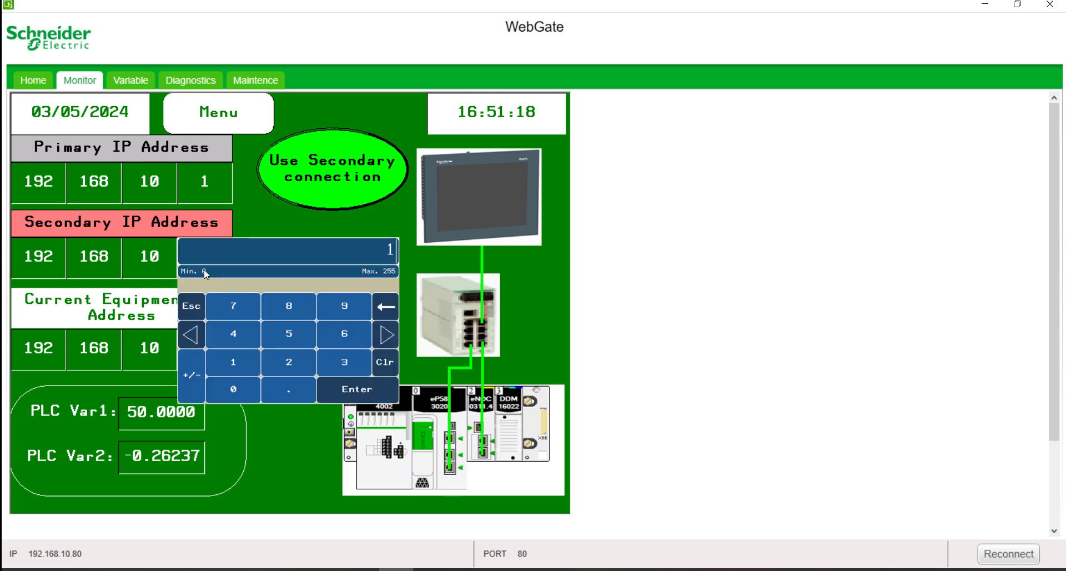
pyautogui.click(218, 341)
pyautogui.click(282, 334)
pyautogui.click(375, 384)
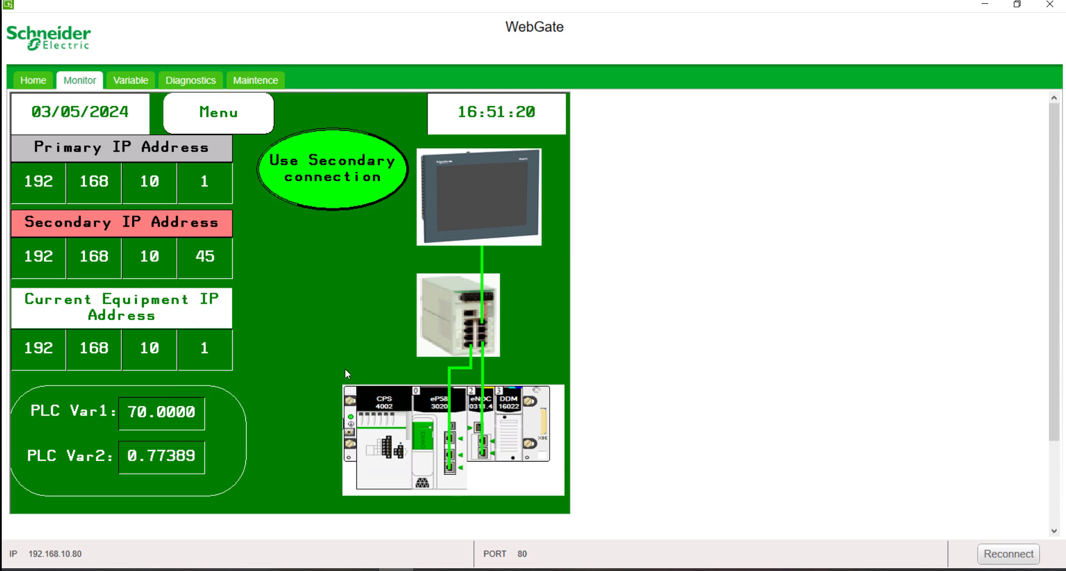